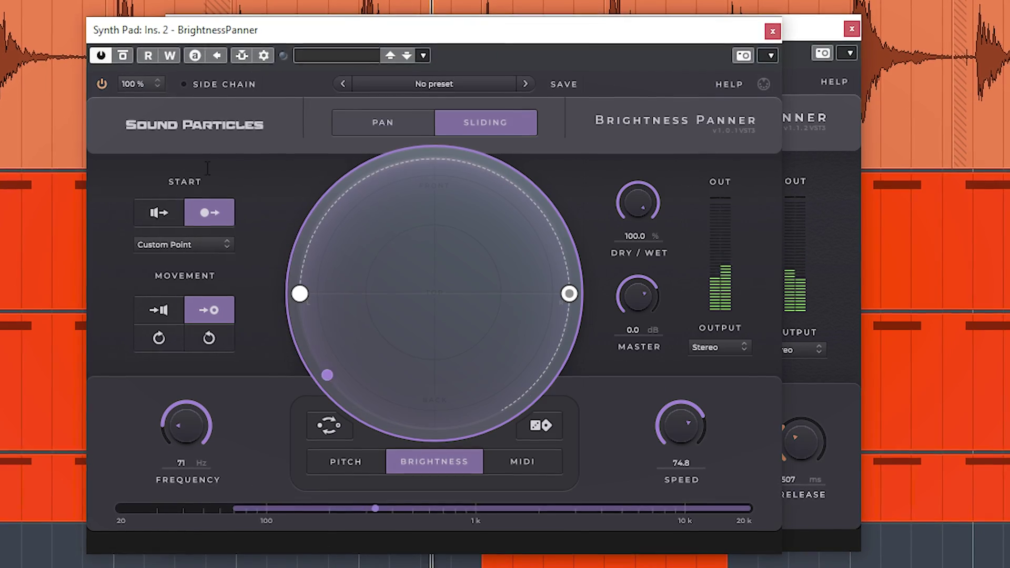
Place the BrightnessPanner window beside EnergyPanner and set both plugins to Pan mode, trying Sliding on BrightnessPanner first
left_click_drag(438, 39, 537, 33)
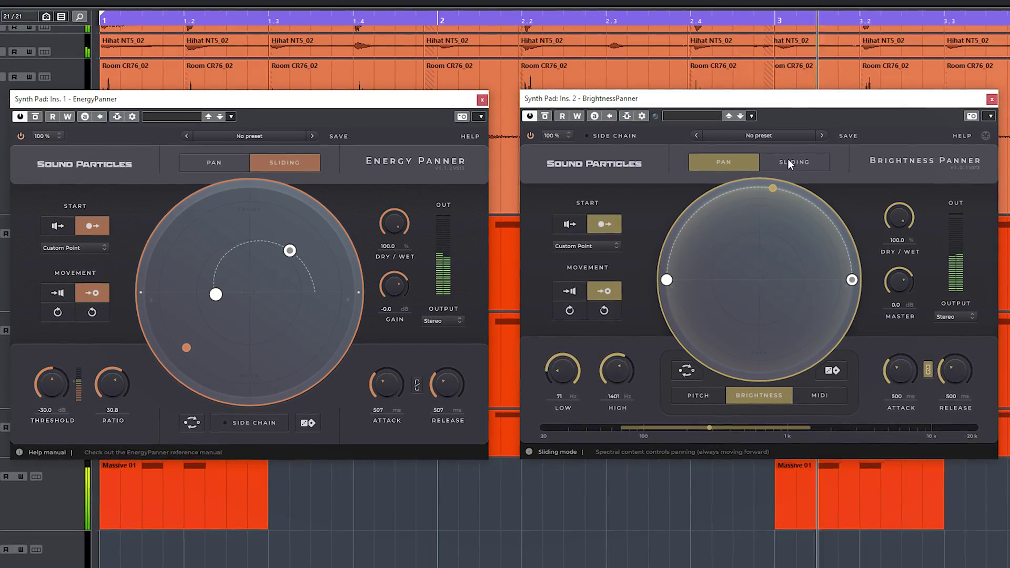
left_click(676, 169)
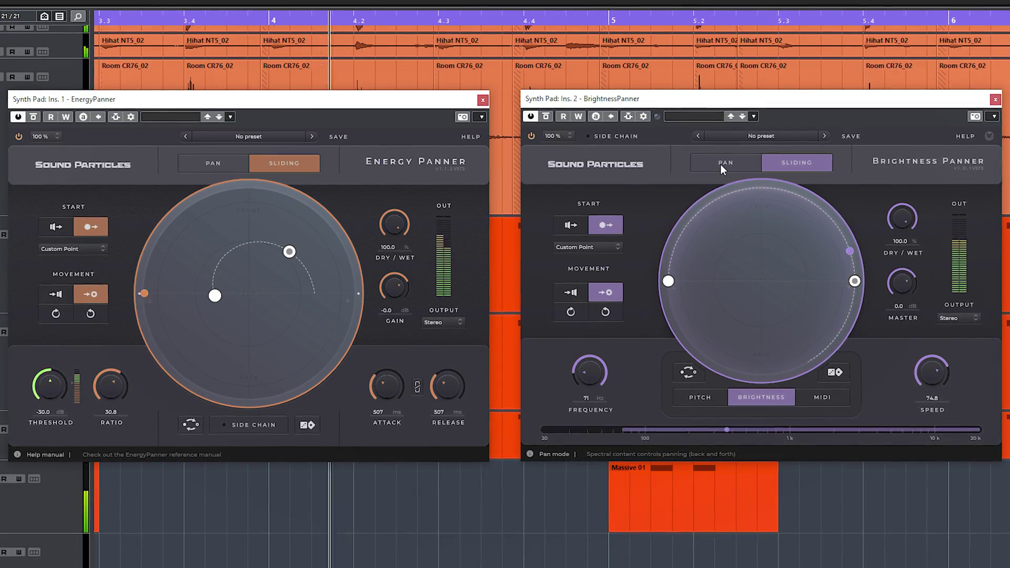
left_click(721, 164)
left_click(205, 164)
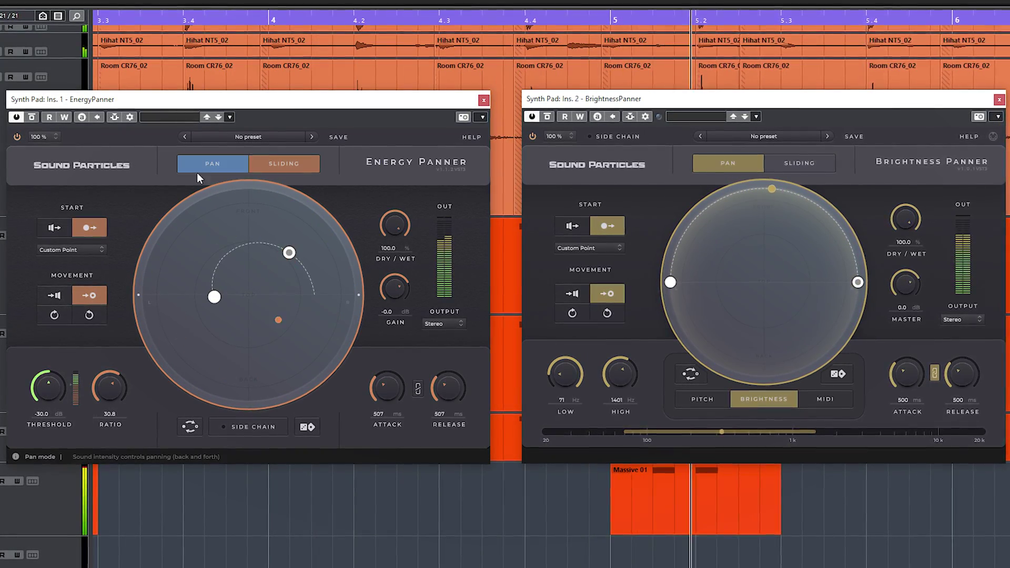
Set EnergyPanner to start from the speakers and move to a custom point, trying movement to the speakers first
left_click(54, 296)
left_click(53, 226)
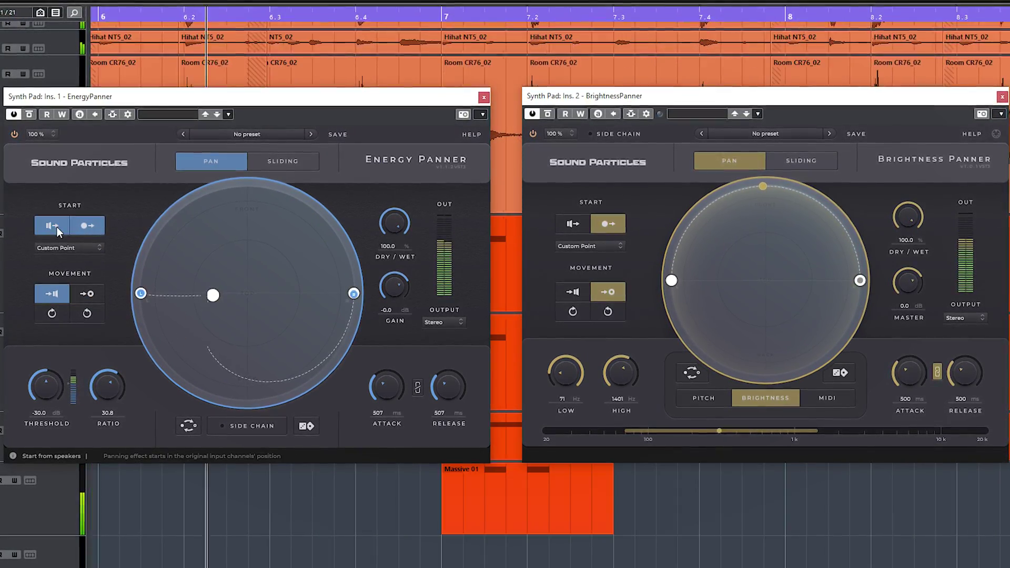
left_click(88, 294)
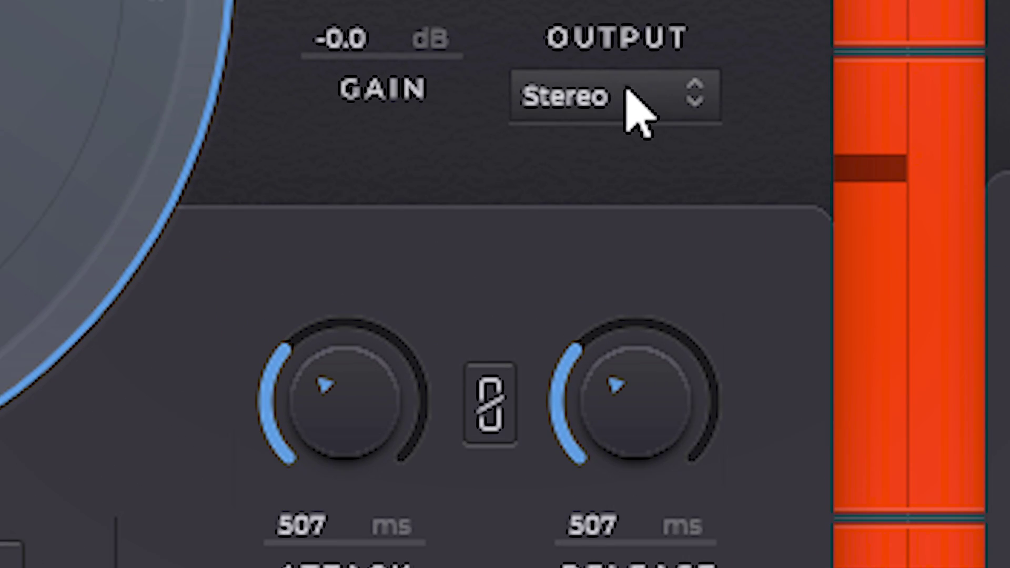
Review EnergyPanner's output format options without changing Stereo, and switch the plugin to Sliding mode
left_click(629, 94)
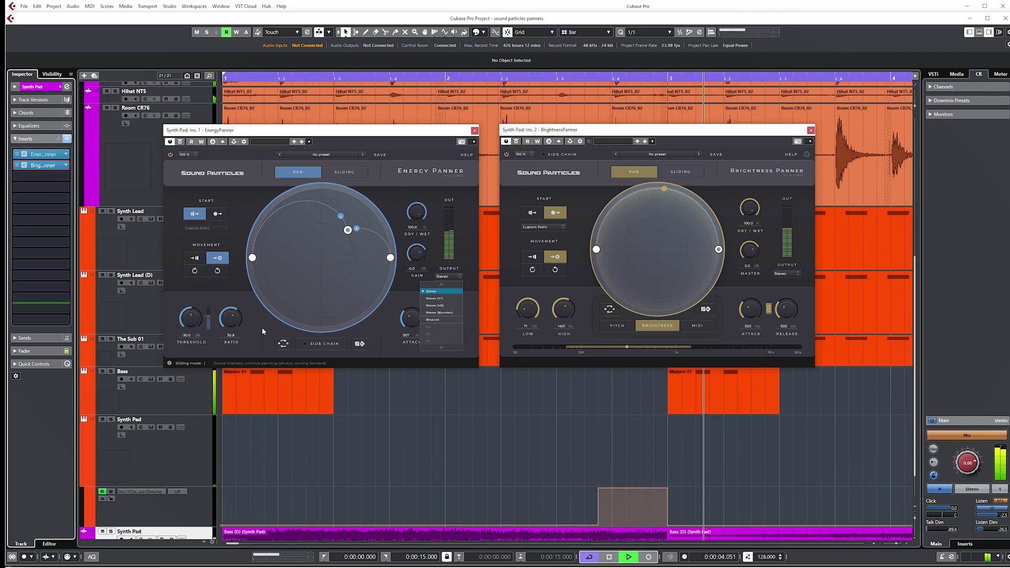
left_click(263, 331)
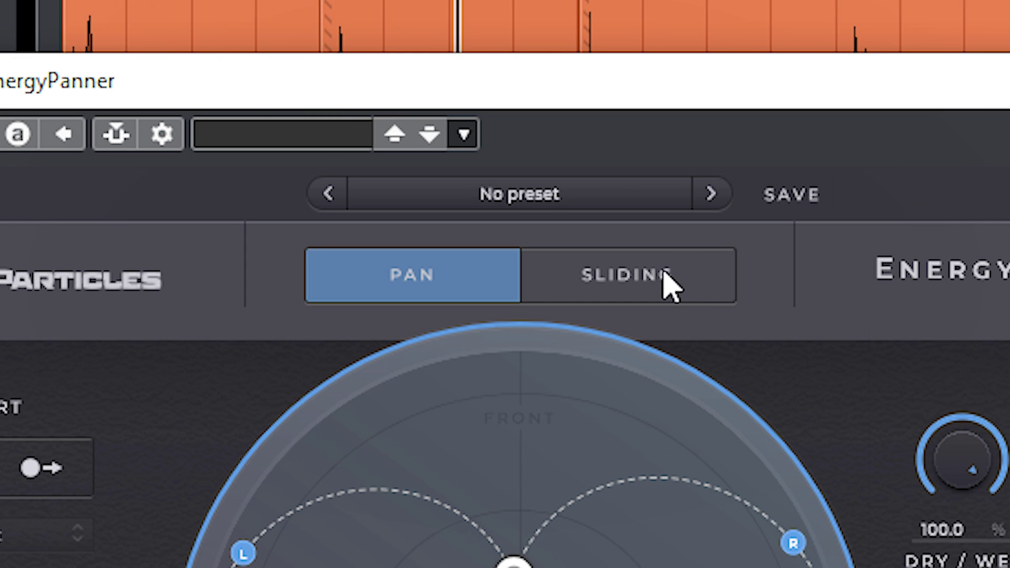
left_click(667, 284)
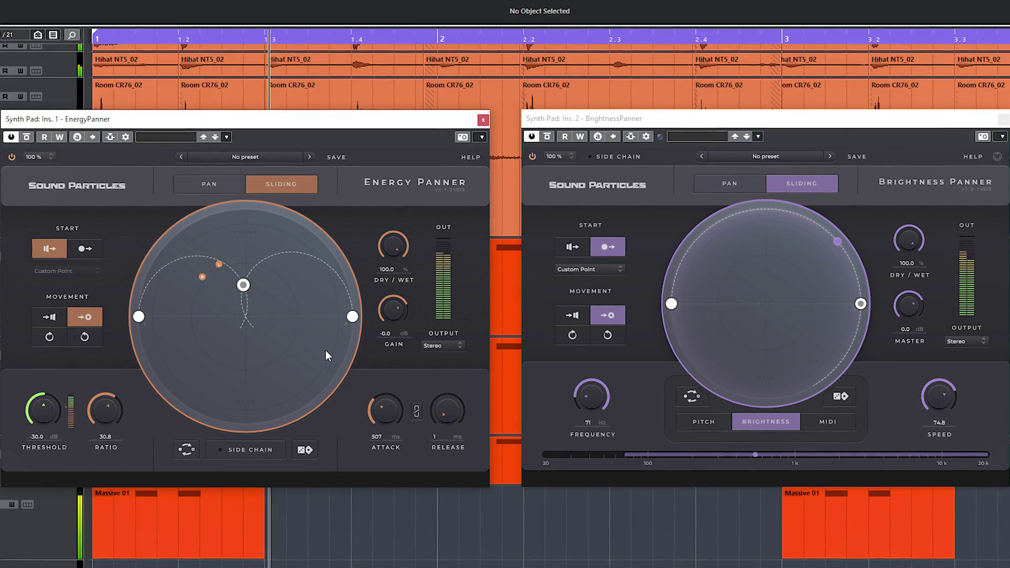
Try Pan mode on both EnergyPanner and BrightnessPanner, returning each plugin to Sliding mode
left_click(212, 188)
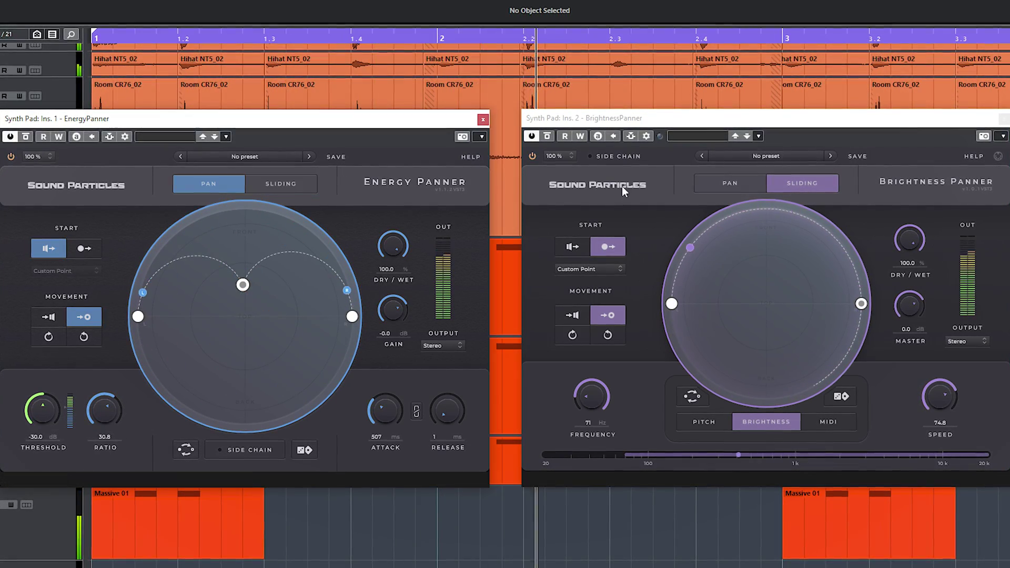
left_click(716, 181)
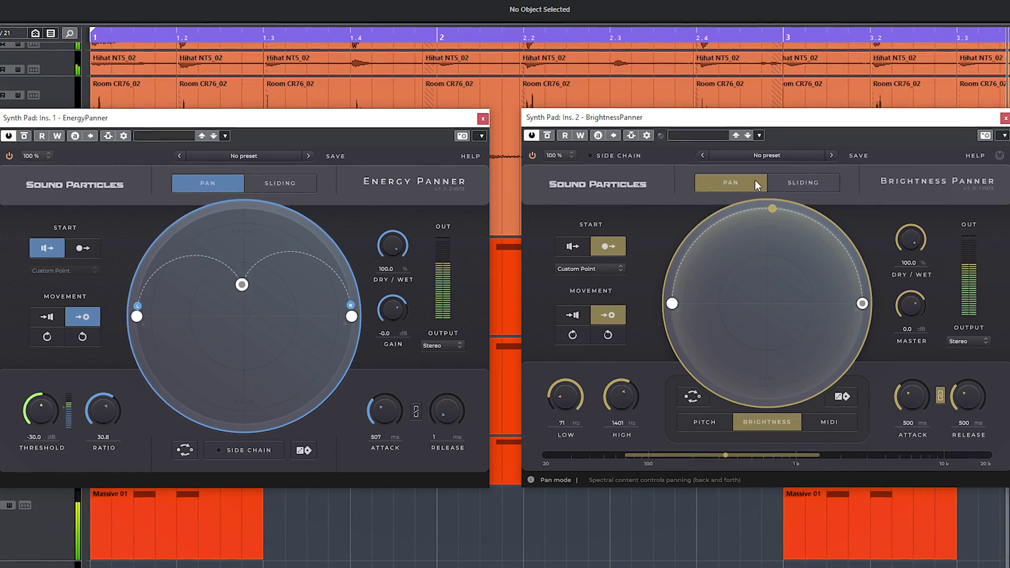
left_click(795, 183)
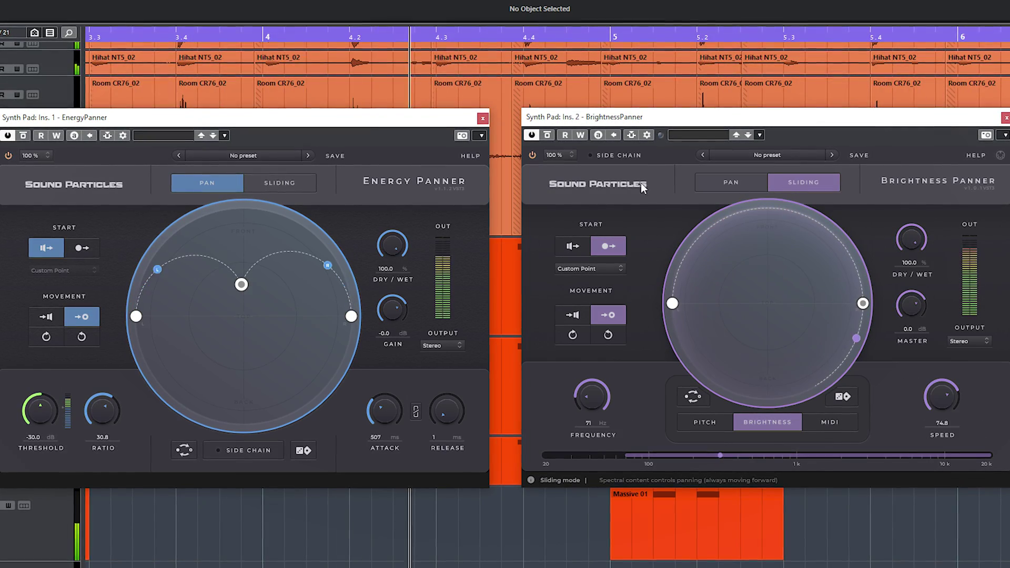
left_click(293, 183)
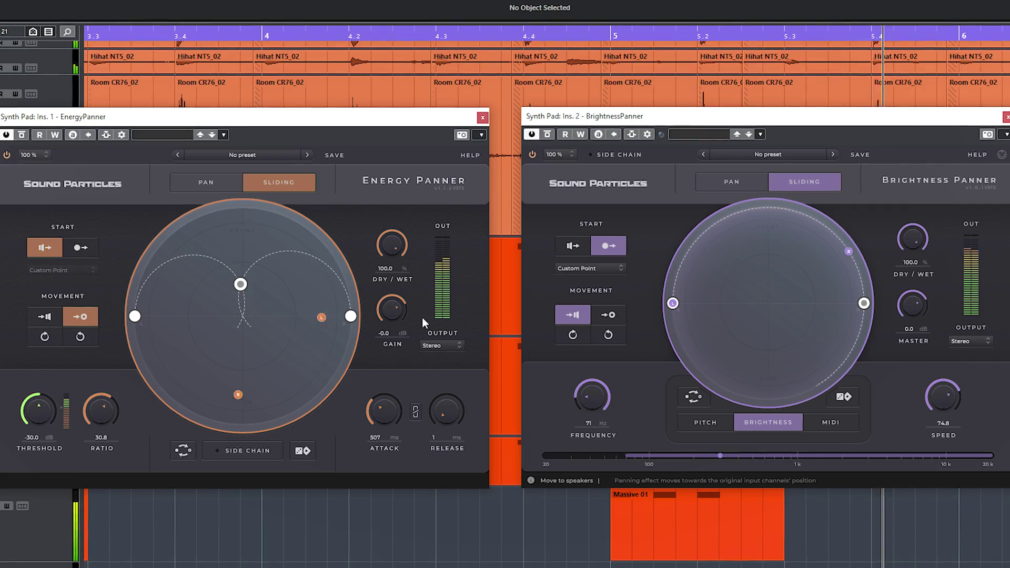
Set EnergyPanner to move from a custom point to the speakers and compare Pan with Sliding, finishing in Sliding mode
left_click(195, 176)
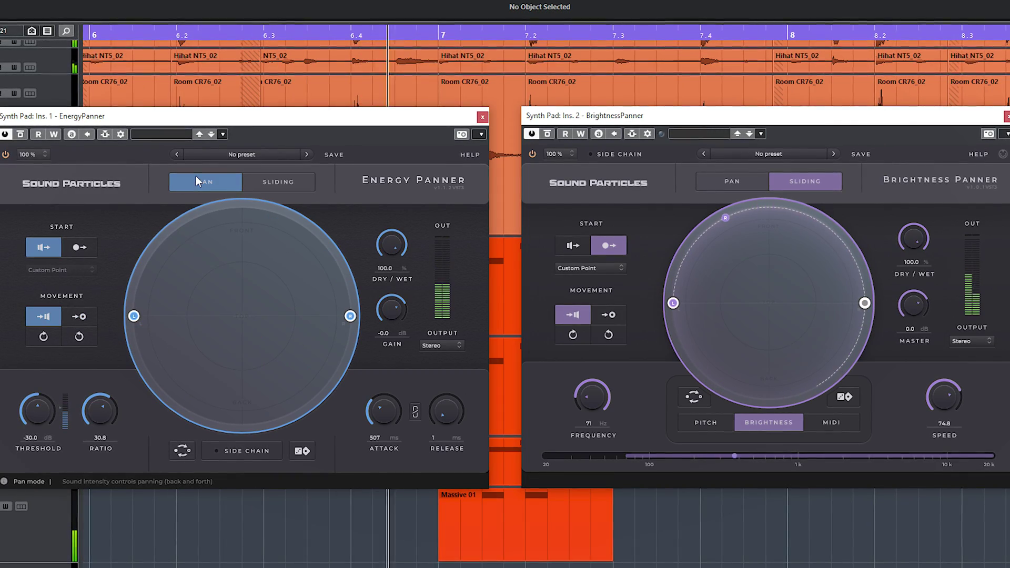
left_click(80, 247)
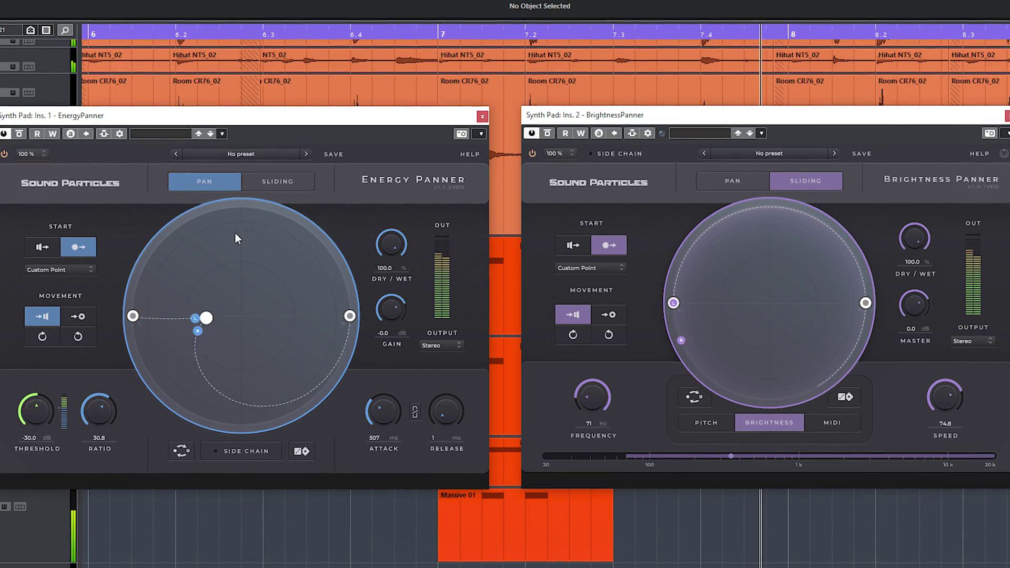
left_click(282, 181)
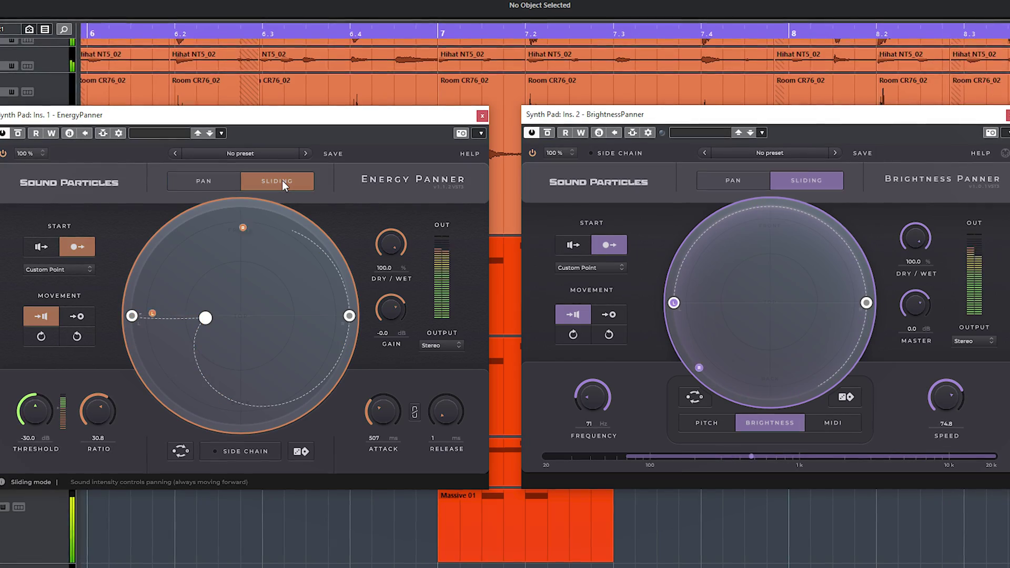
left_click(213, 182)
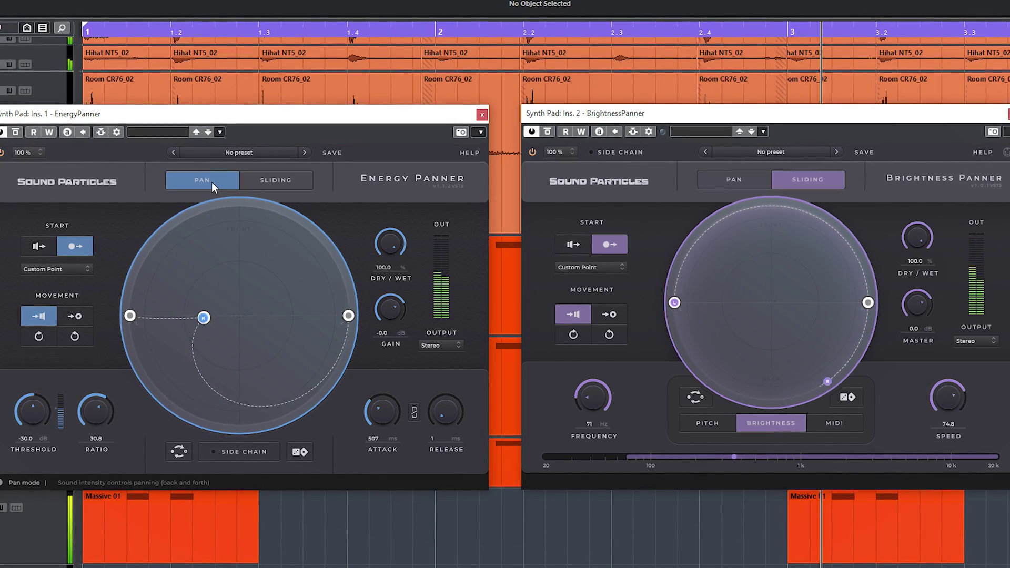
left_click(276, 182)
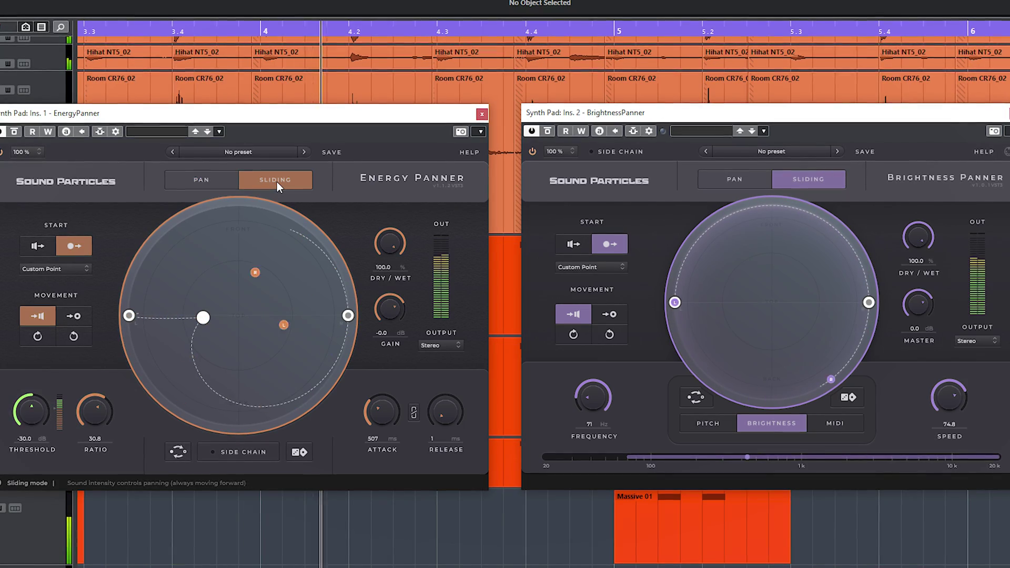
Switch the Synth Pad's BrightnessPanner to Pan mode and try its movement options, finishing with counter-clockwise rotation
left_click(612, 315)
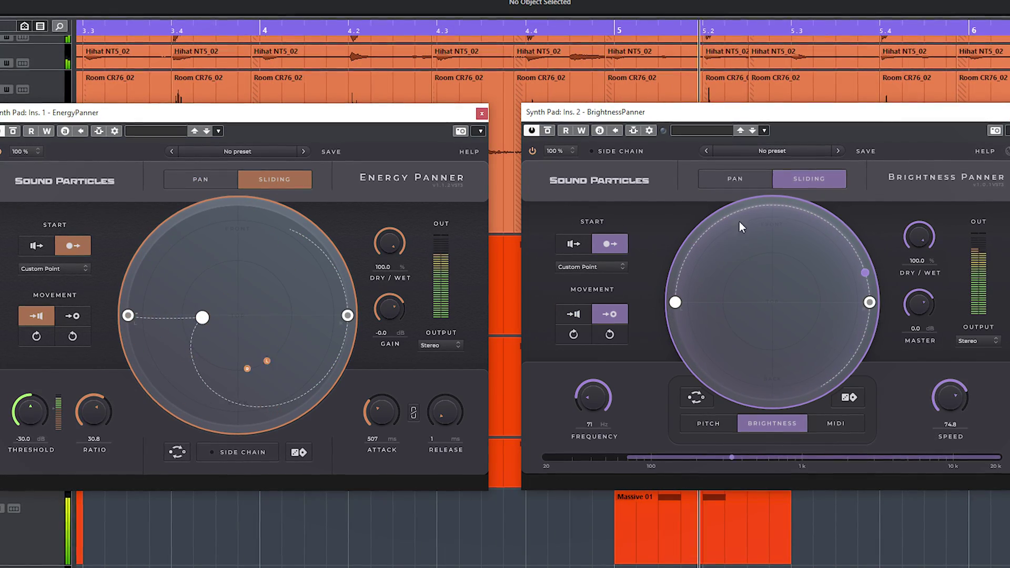
left_click(728, 181)
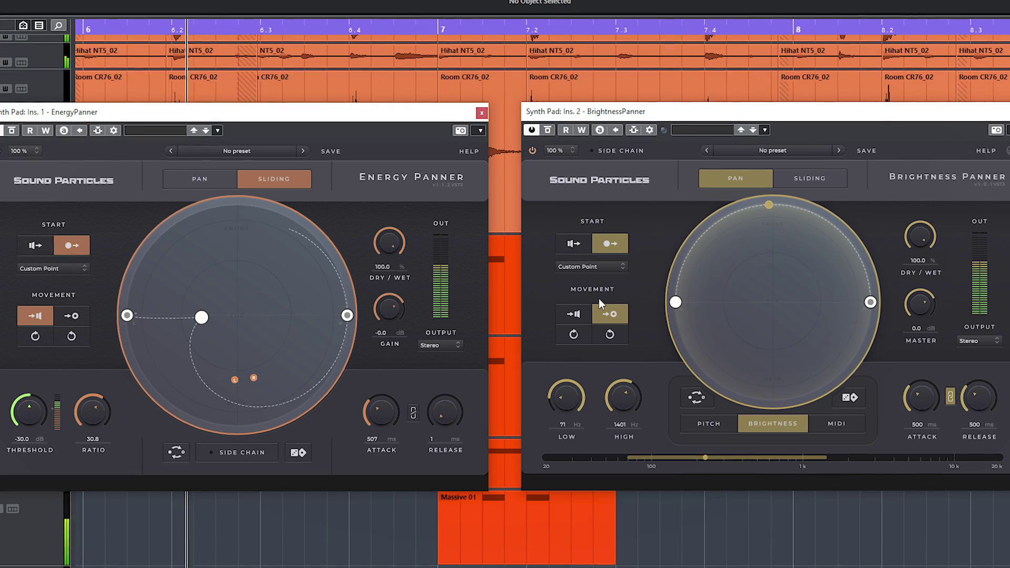
left_click(566, 313)
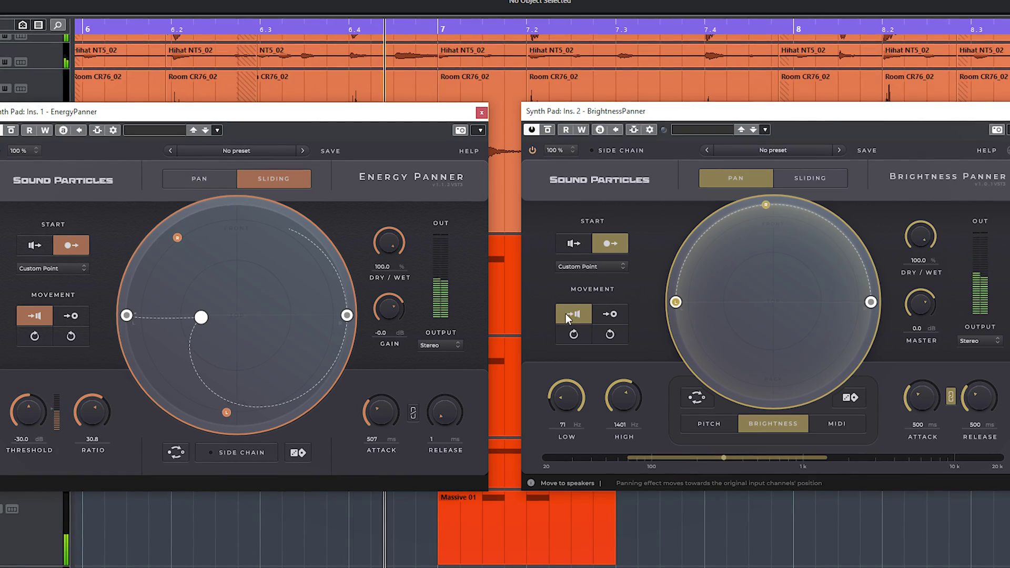
left_click(613, 333)
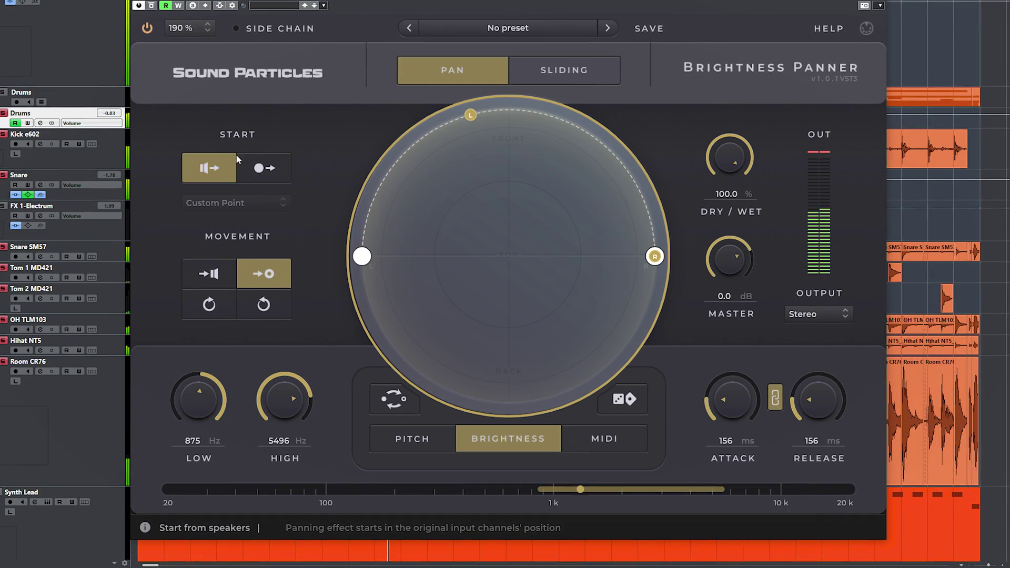
Set the Drums BrightnessPanner to start from a custom point and compare its Pan and Sliding modes
left_click(567, 75)
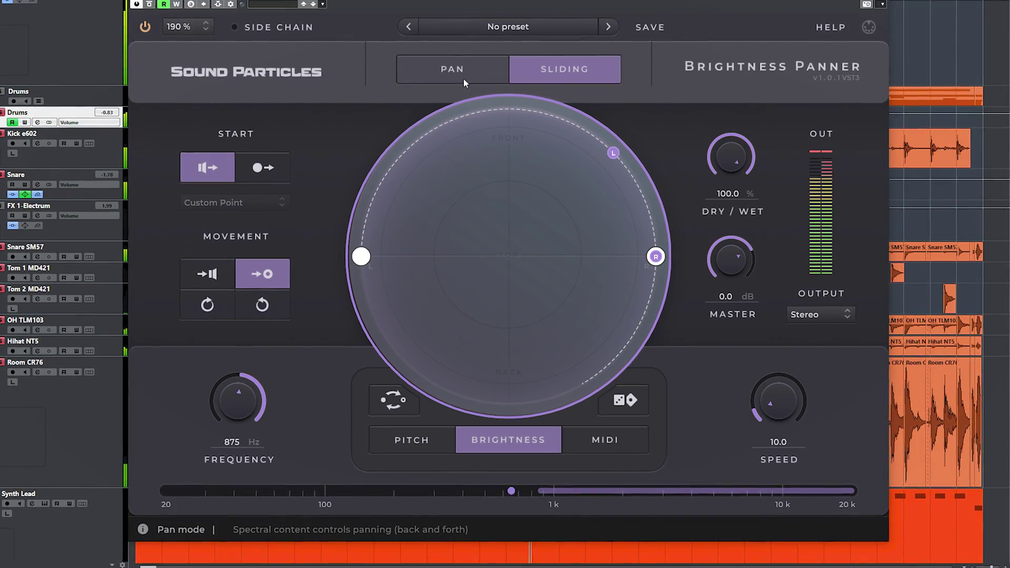
left_click(446, 70)
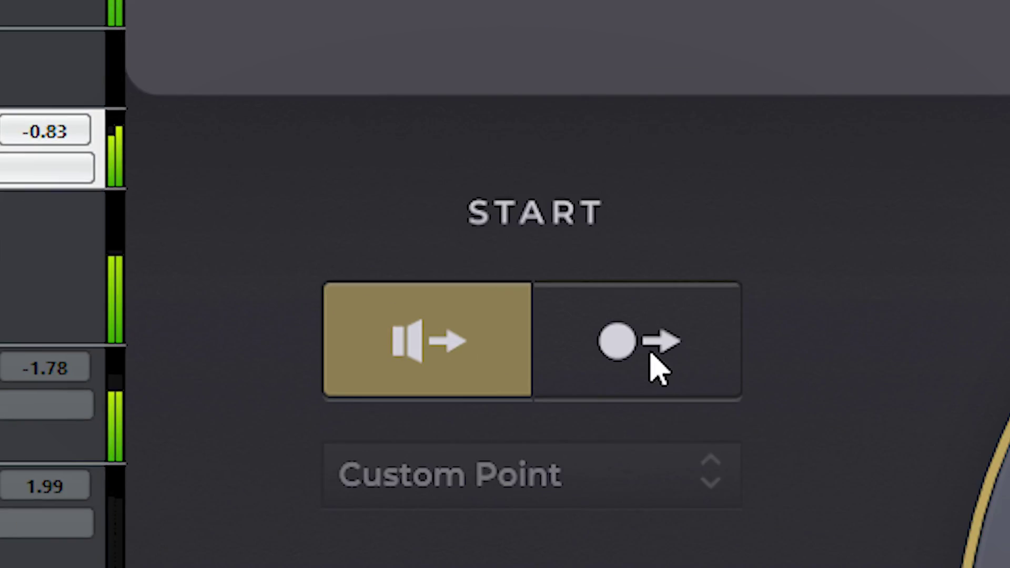
left_click(655, 368)
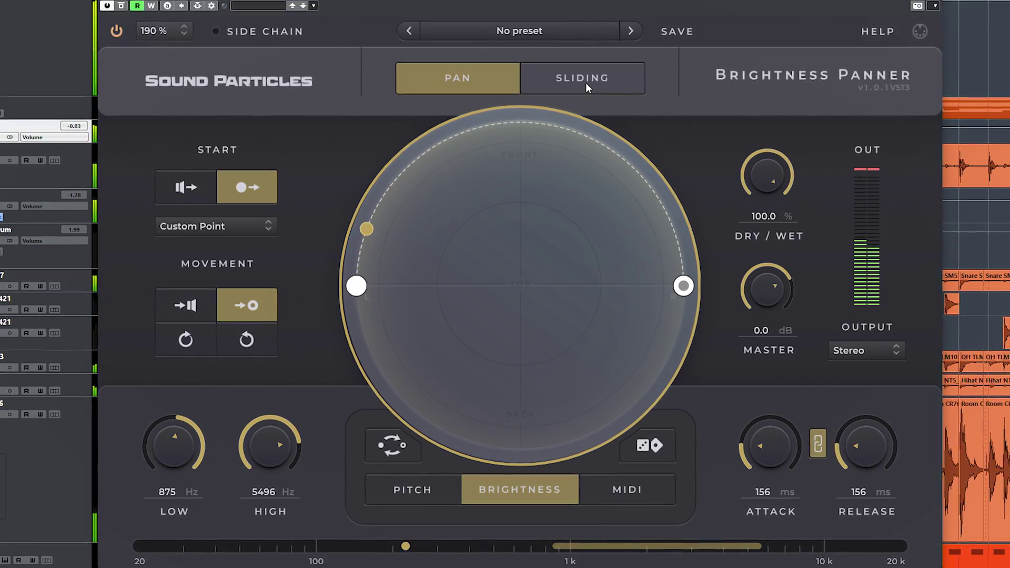
left_click(585, 83)
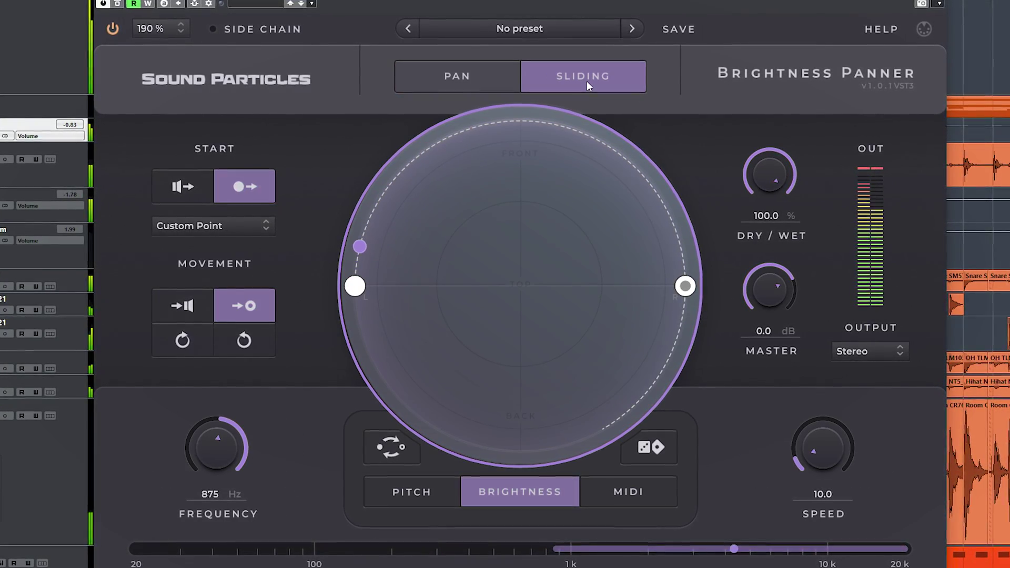
left_click(466, 83)
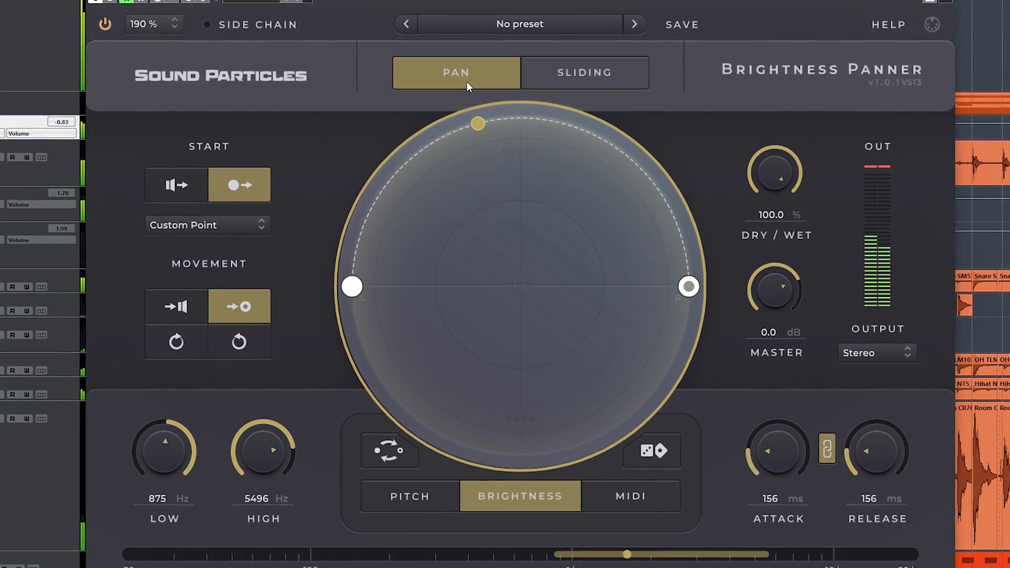
left_click(576, 72)
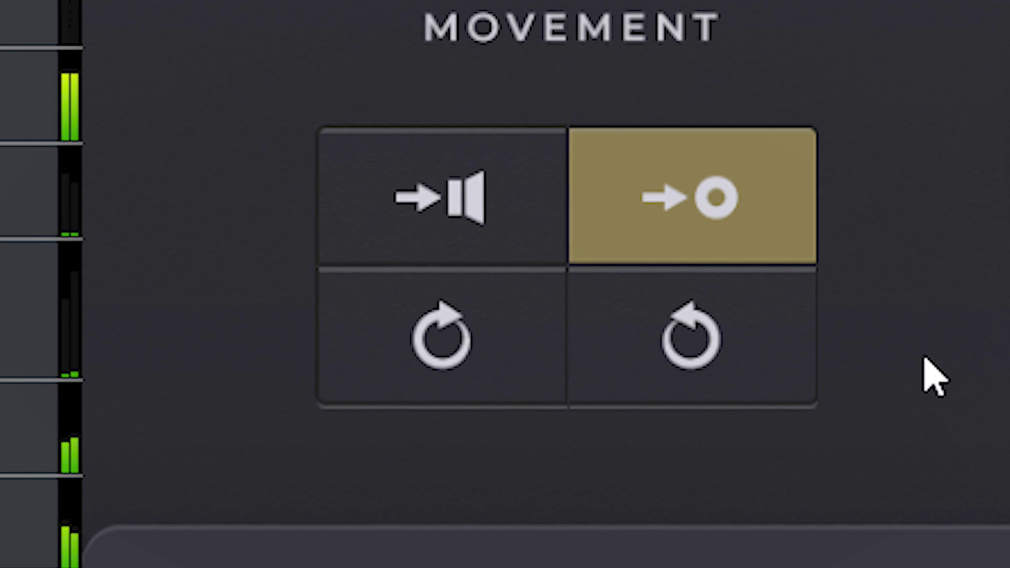
Set the Drums BrightnessPanner's movement to the speakers and compare Sliding mode with Pan, finishing in Pan
left_click(405, 216)
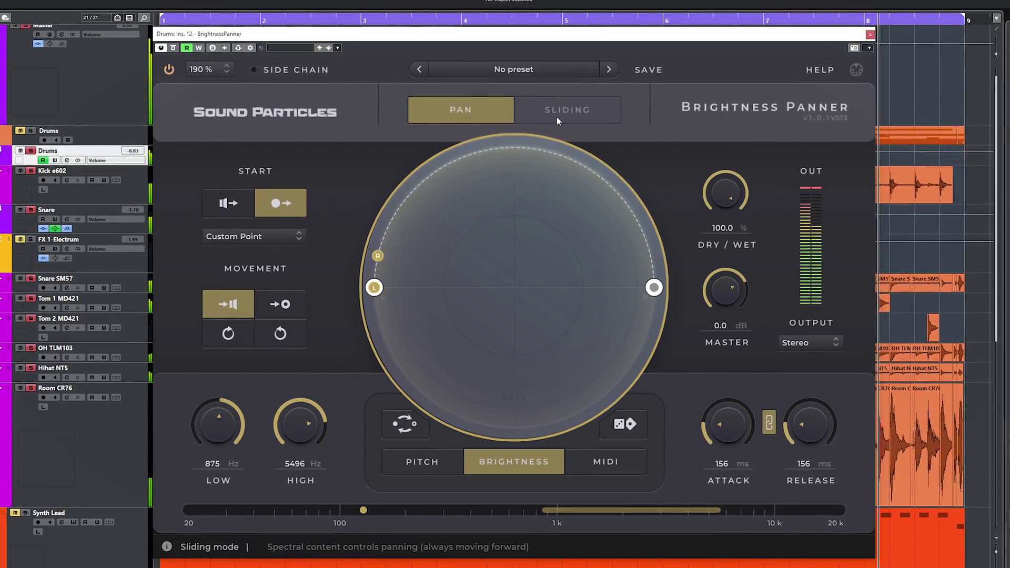
left_click(556, 117)
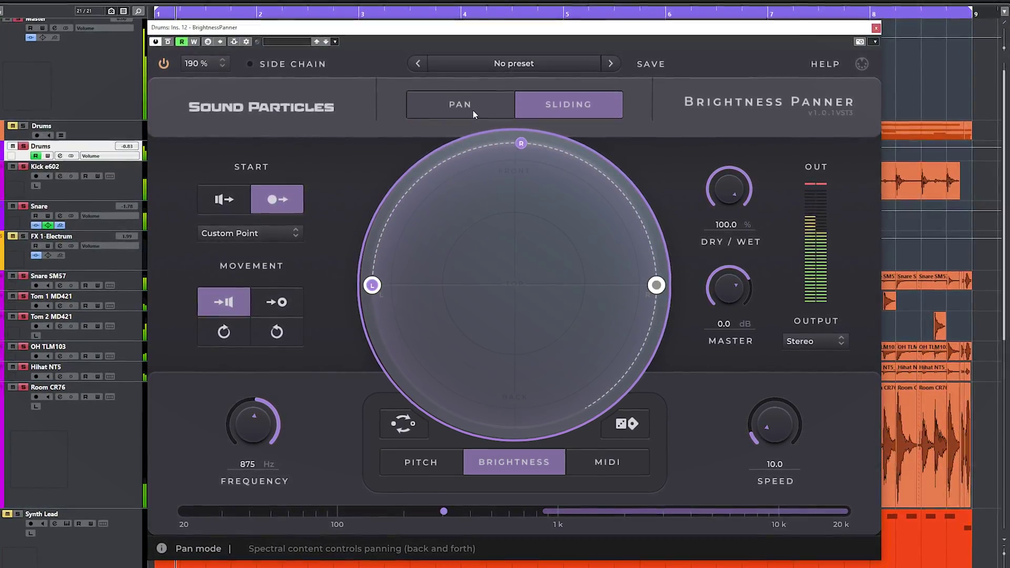
left_click(472, 111)
Try starting from the speakers, return the start to a custom point, and set the movement to a custom end point
left_click(211, 200)
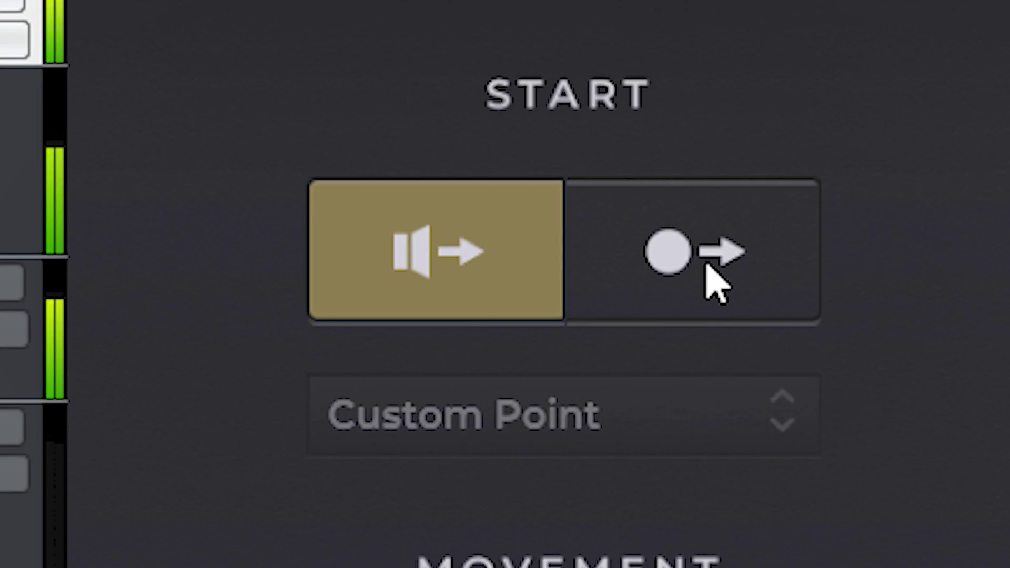
left_click(708, 267)
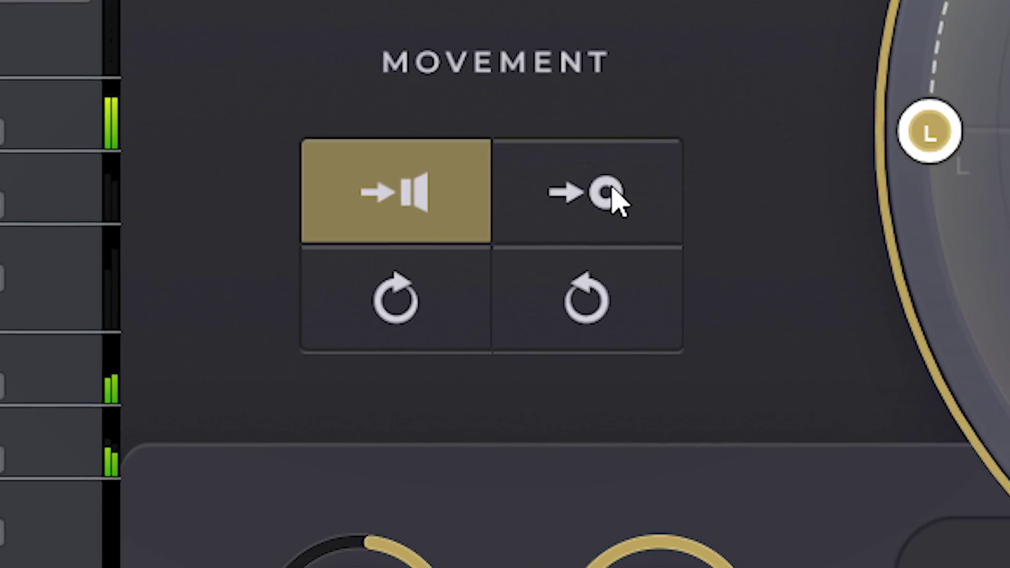
left_click(241, 306)
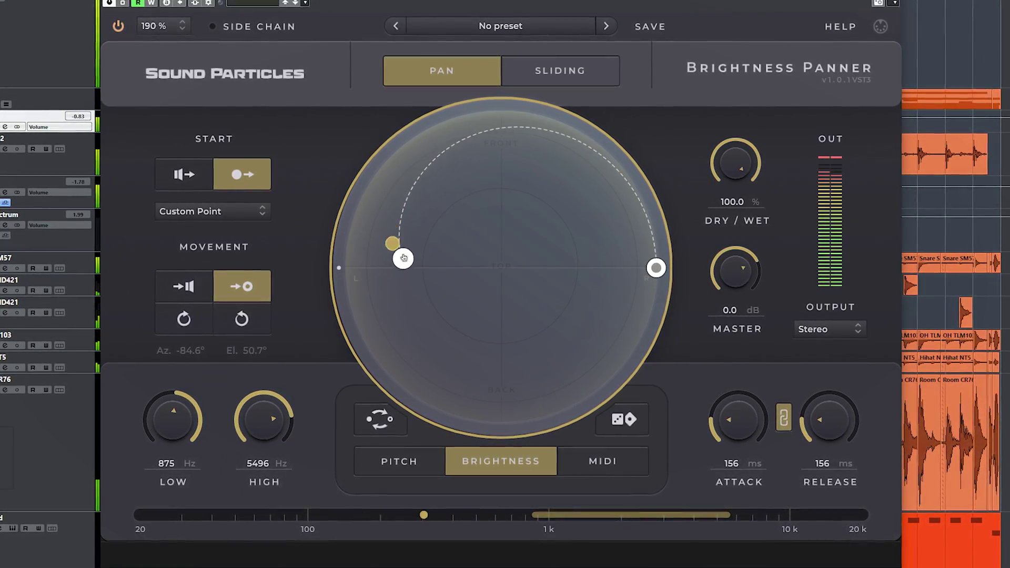
Reposition the panning path's end point, switch to Sliding mode, and move the start point to the circle's front-left area
left_click_drag(623, 267, 537, 244)
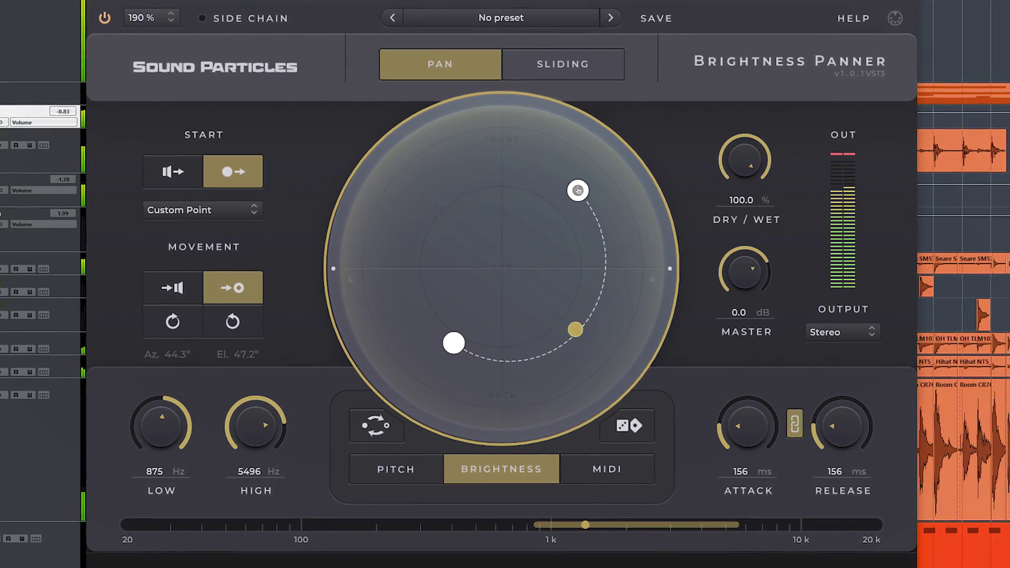
left_click(557, 67)
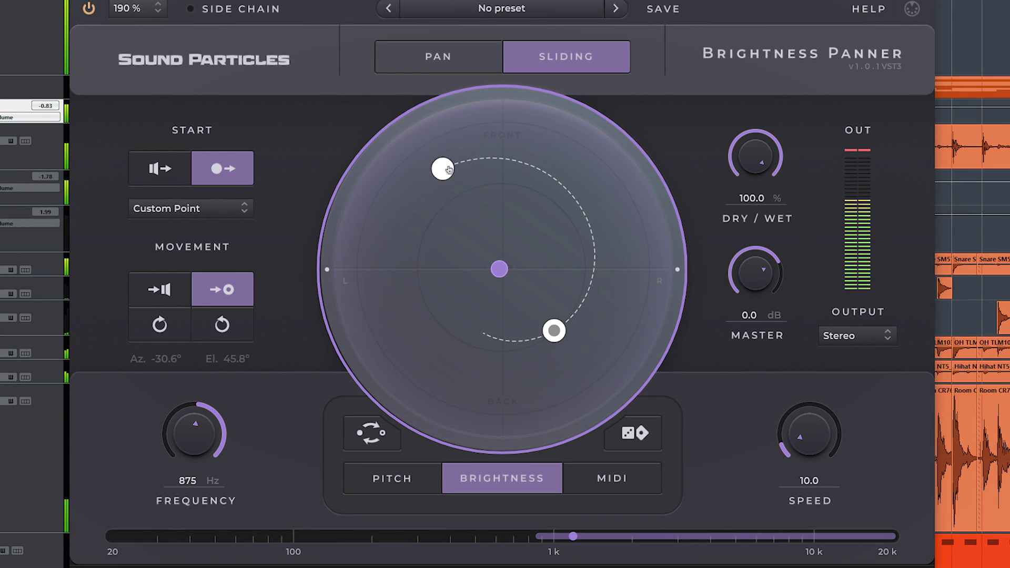
left_click_drag(449, 169, 397, 200)
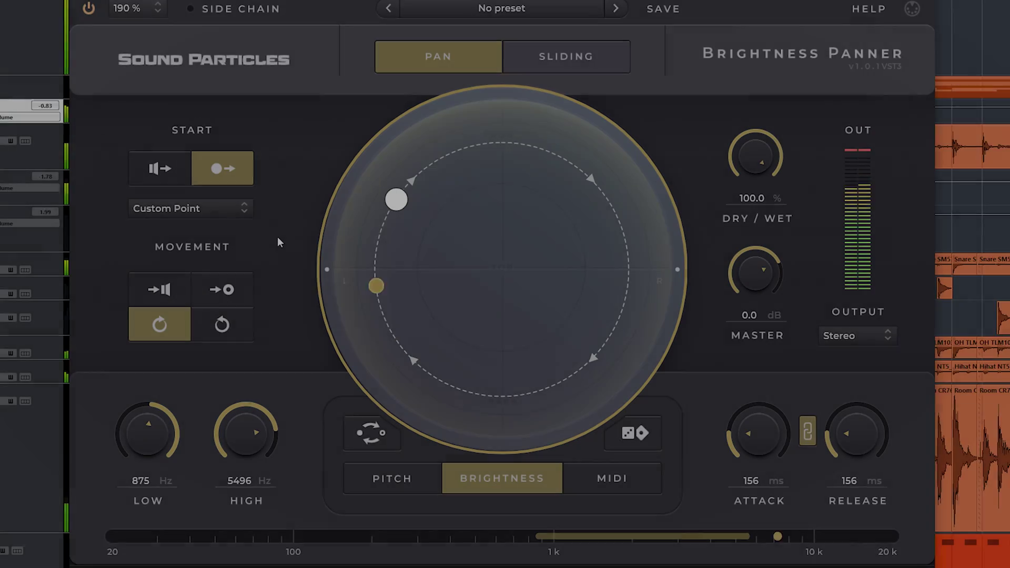
Compare counterclockwise and clockwise movement in Sliding mode, with the sliding speed set to 31.8
mouse_move(390, 195)
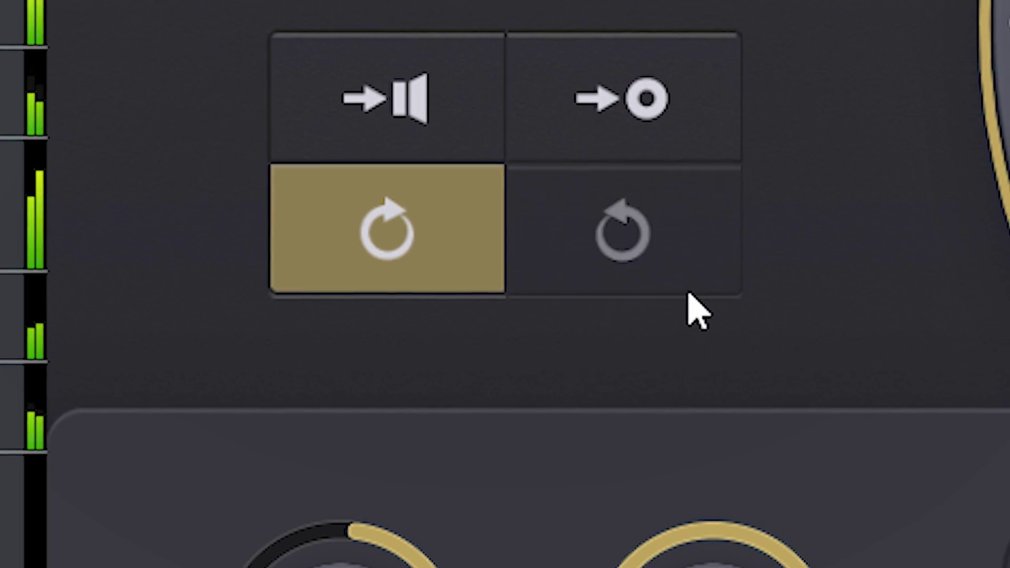
left_click(690, 292)
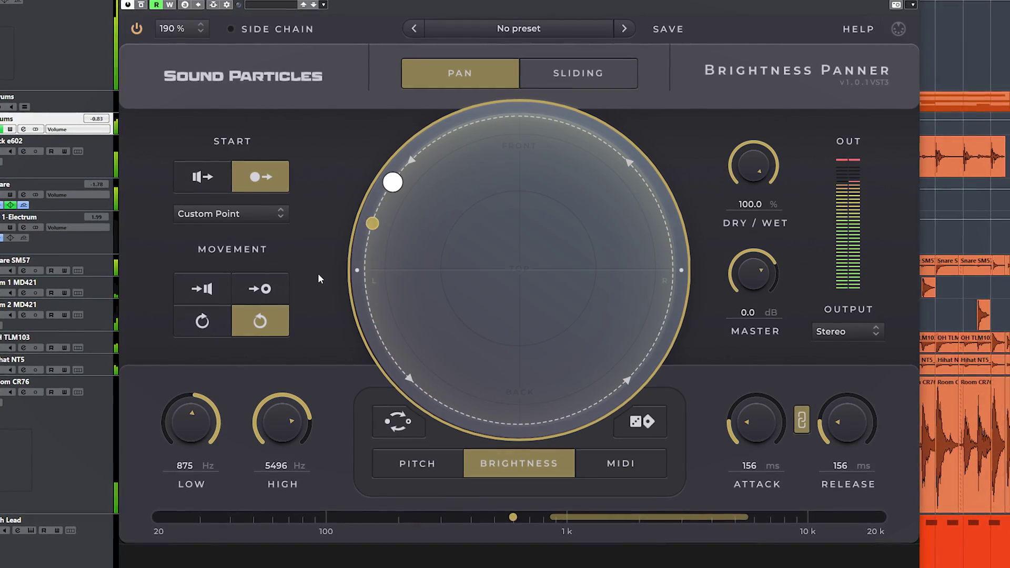
left_click(566, 81)
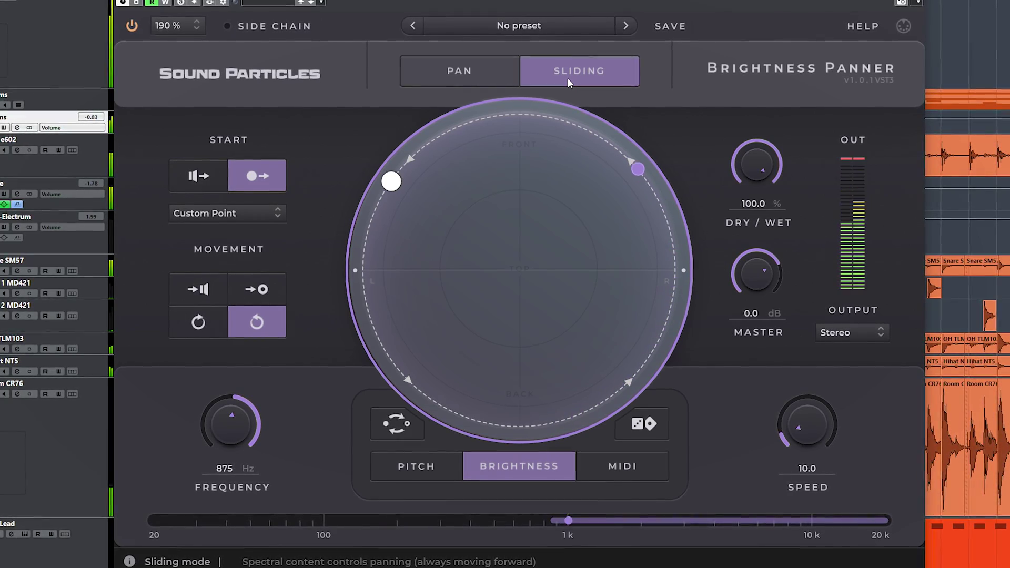
left_click_drag(800, 409, 800, 406)
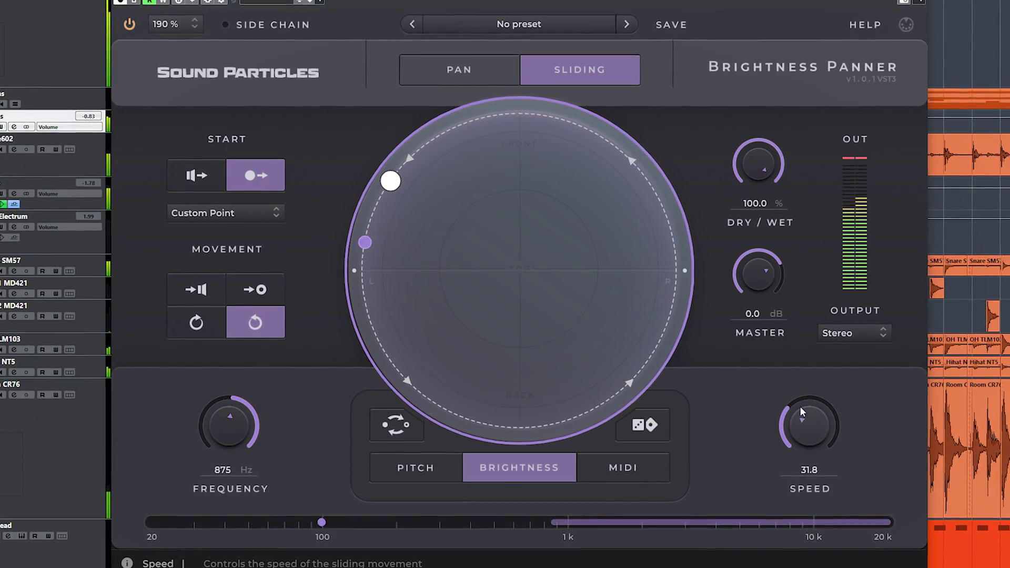
left_click(202, 321)
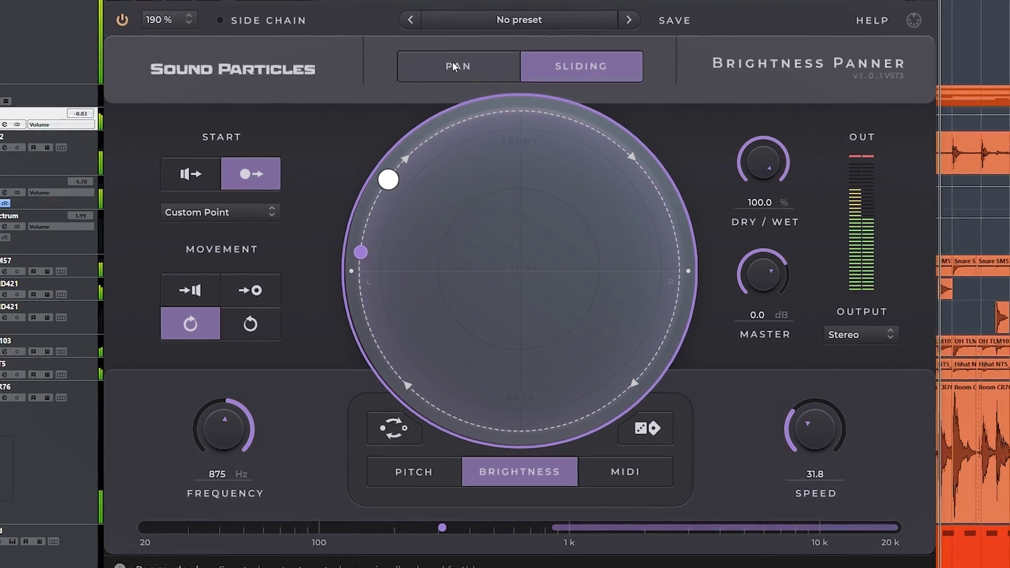
Return to Pan mode, set the linked attack and release to 1181 ms, and unlink them
left_click(454, 66)
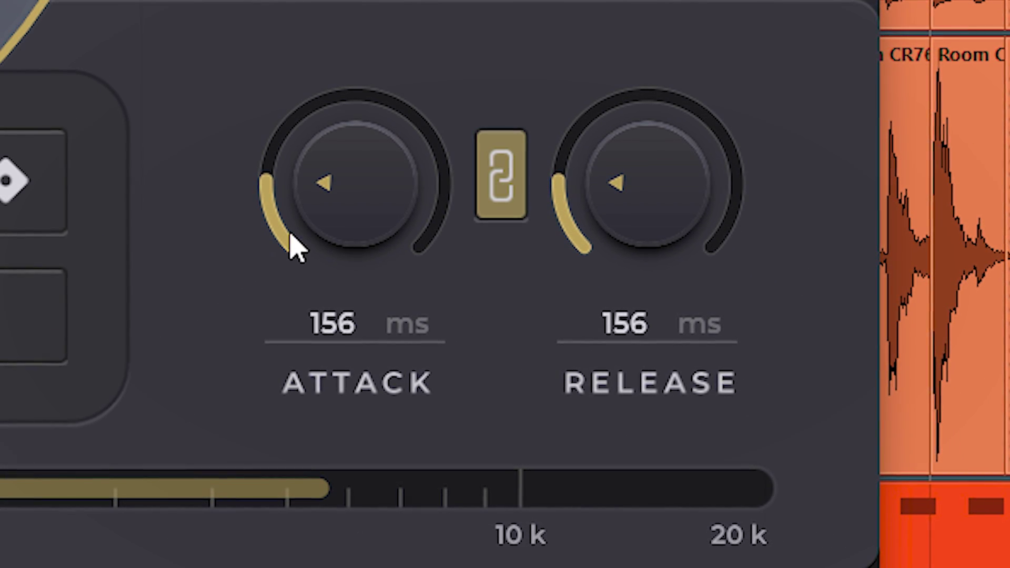
left_click_drag(297, 249, 345, 140)
left_click(519, 176)
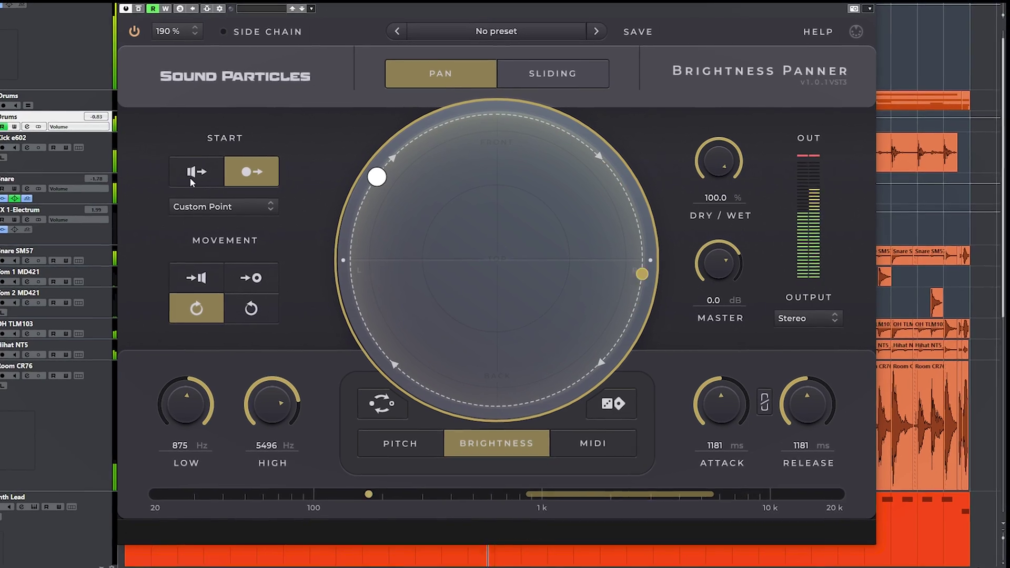
Change the movement option and try different independent attack and release times
left_click(250, 316)
left_click(228, 291)
scroll(700, 422, "up", 5)
left_click_drag(686, 428, 650, 483)
left_click_drag(745, 453, 734, 431)
left_click_drag(665, 466, 679, 413)
left_click_drag(757, 447, 770, 502)
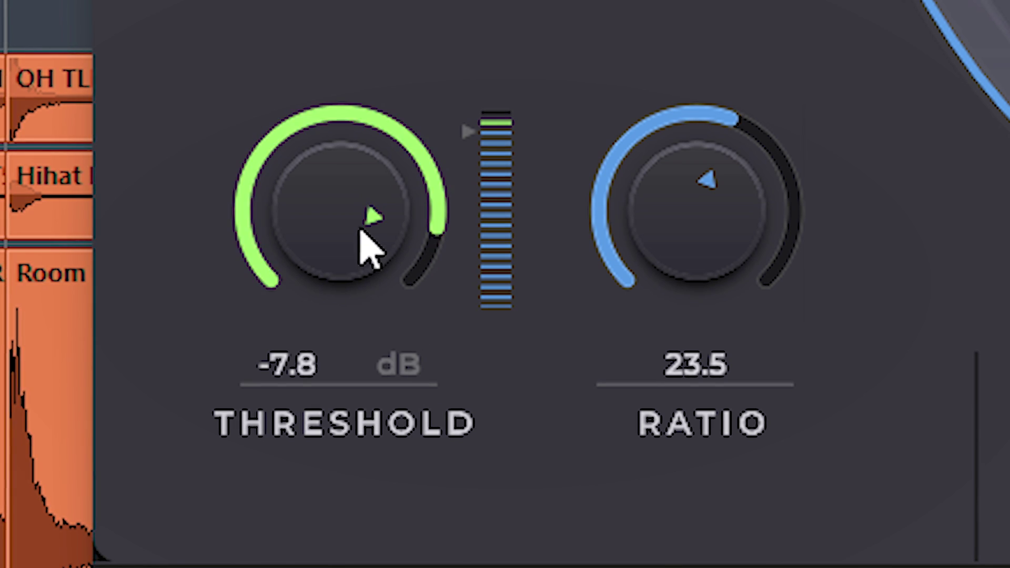
Set the Master EnergyPanner's threshold to -11.1 dB and compare Sliding mode with Pan, finishing in Pan
left_click_drag(358, 225, 366, 270)
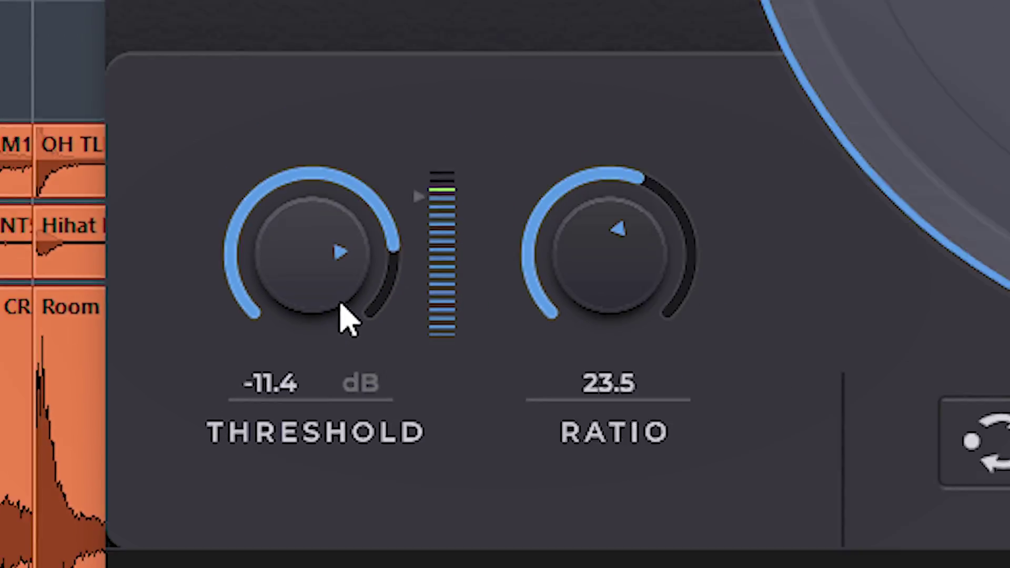
left_click_drag(341, 305, 344, 296)
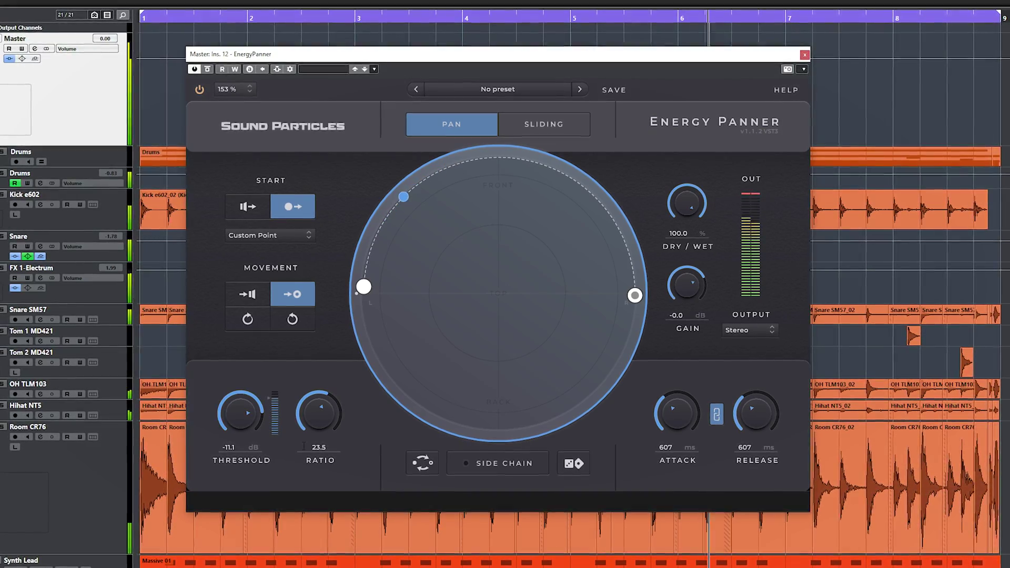
left_click(559, 125)
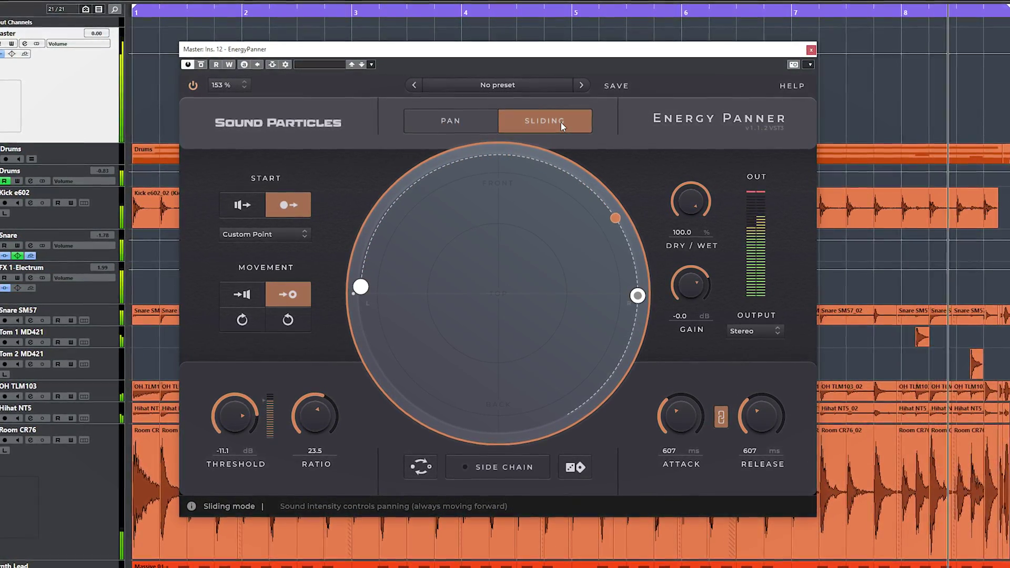
left_click(452, 120)
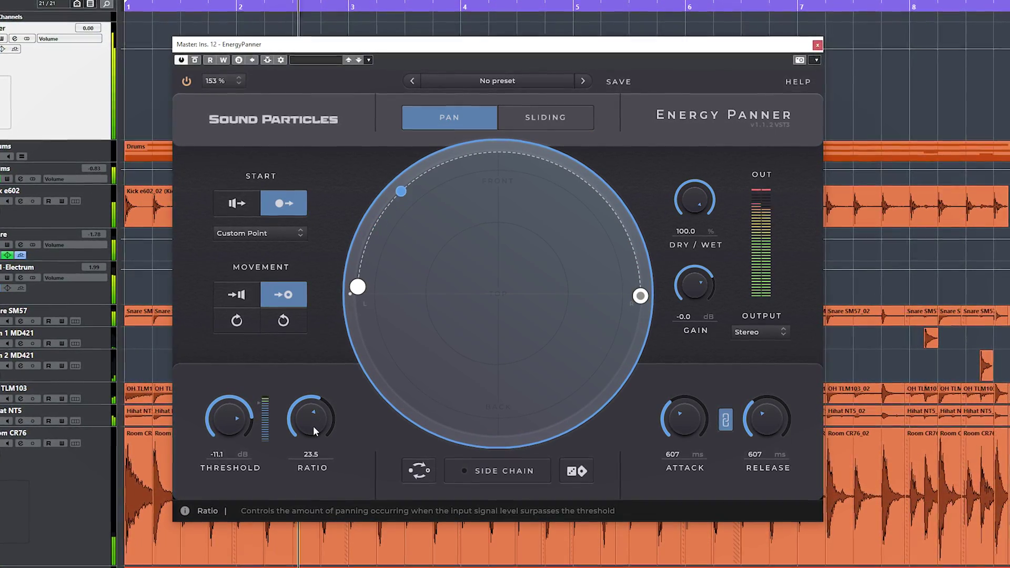
Try a ratio of 64.0 and a changed threshold, finishing with a ratio of 51.4 and a threshold of -5.1 dB
left_click_drag(313, 425, 319, 409)
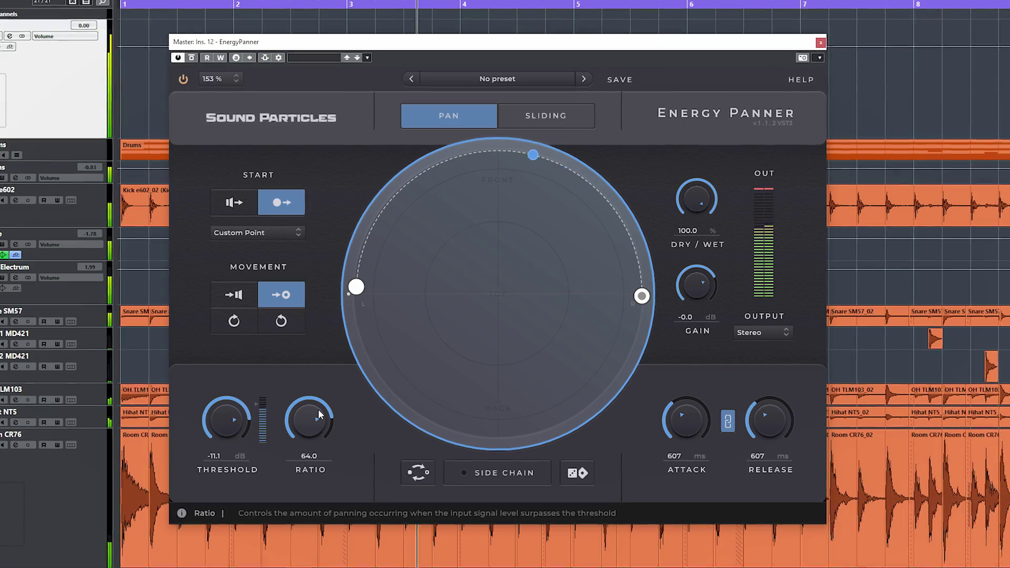
left_click_drag(219, 419, 209, 425)
left_click_drag(314, 431, 307, 436)
left_click_drag(220, 421, 226, 413)
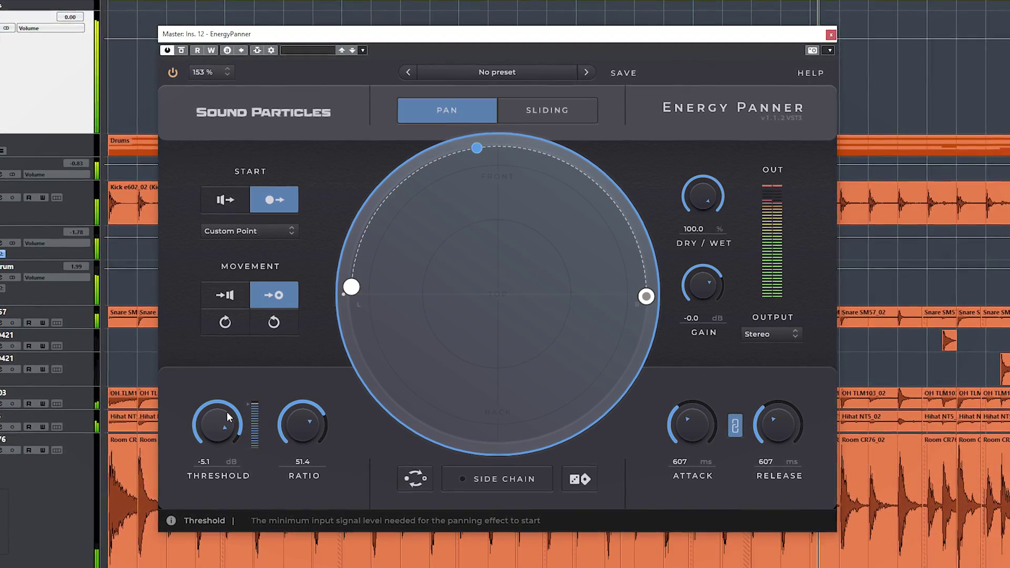
Switch the Master EnergyPanner to Sliding mode, set the ratio to 100.0, and readjust the threshold
left_click(541, 109)
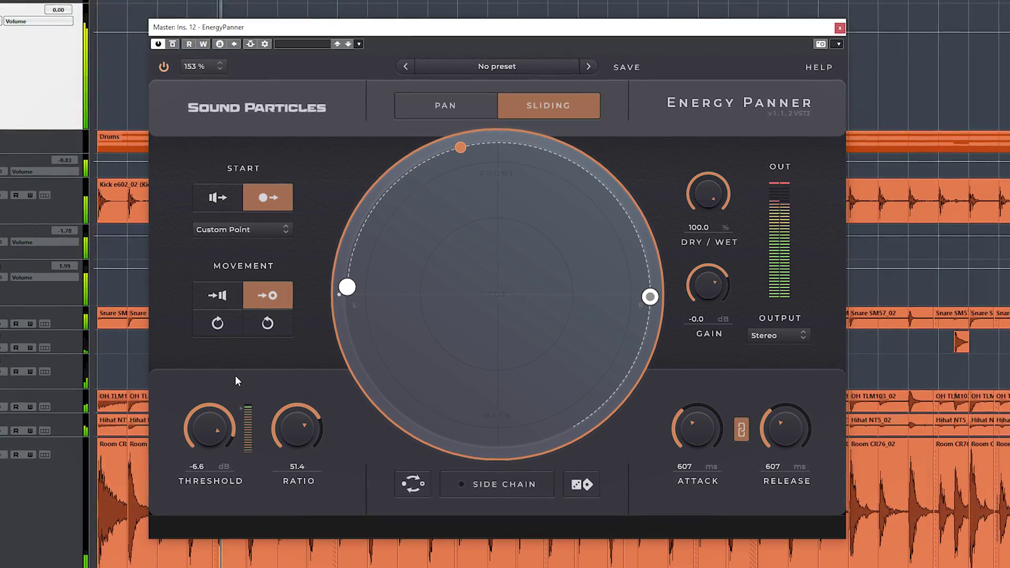
left_click_drag(310, 430, 333, 387)
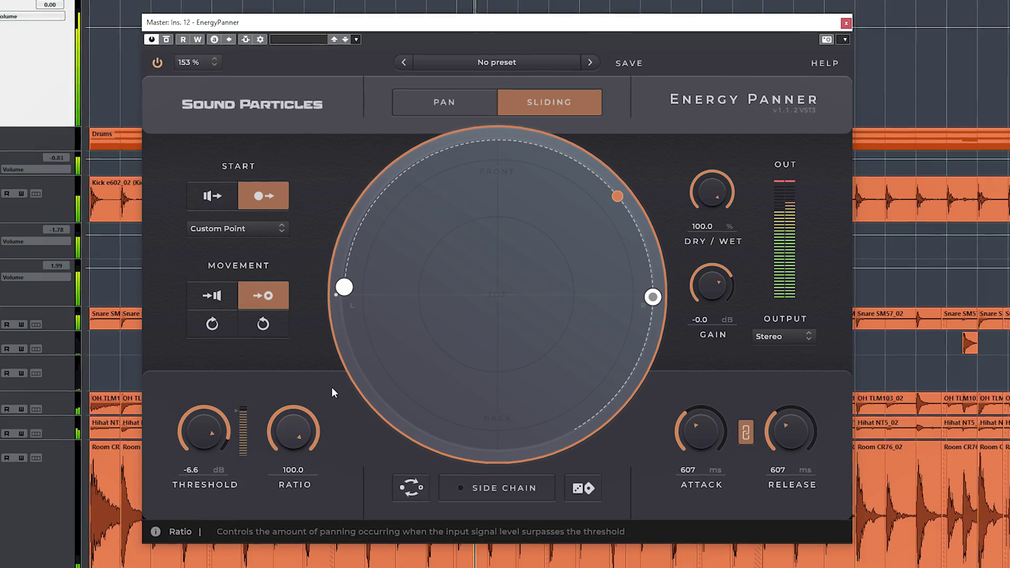
left_click_drag(213, 431, 65, 378)
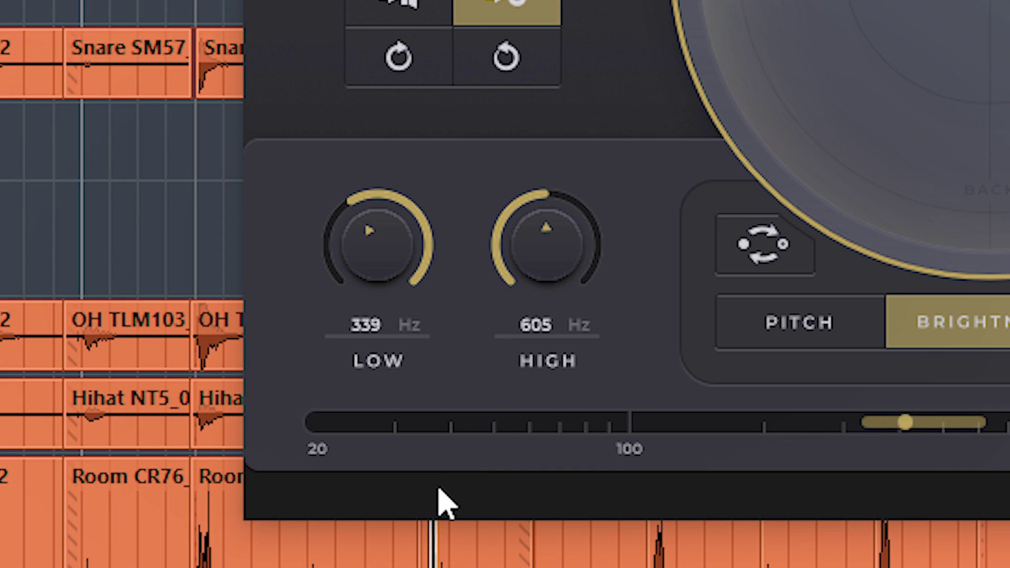
Set the Synth Pad BrightnessPanner's low frequency to 314 Hz and its high frequency to 716 Hz
left_click_drag(369, 234, 352, 259)
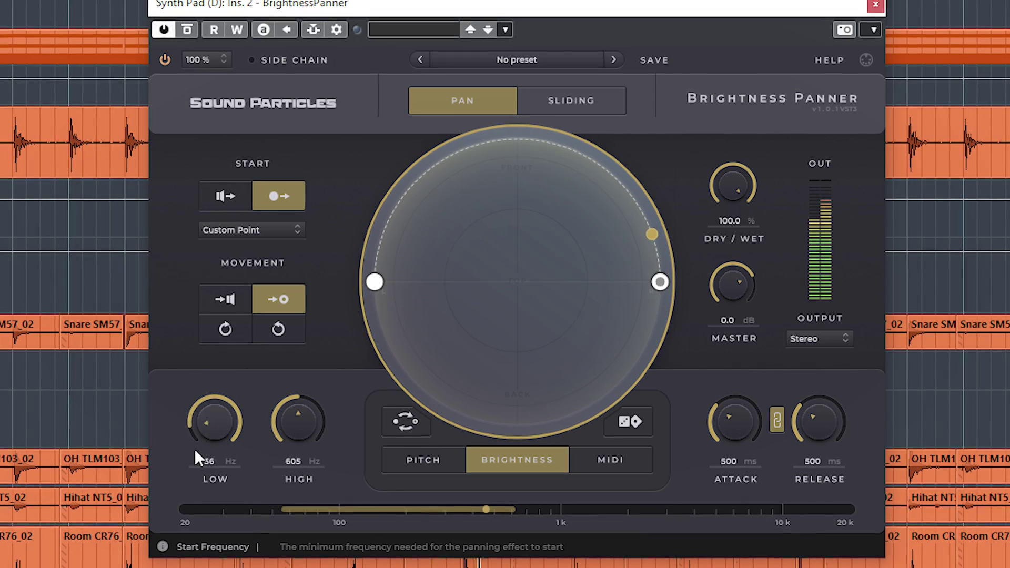
left_click_drag(293, 434, 290, 430)
left_click_drag(292, 389, 221, 382)
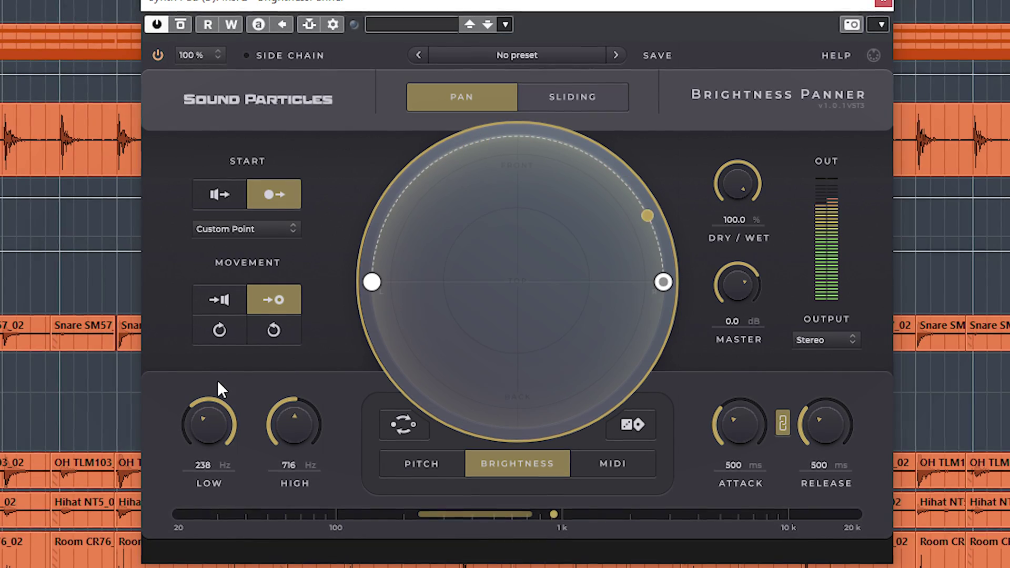
scroll(205, 406, "up", 5)
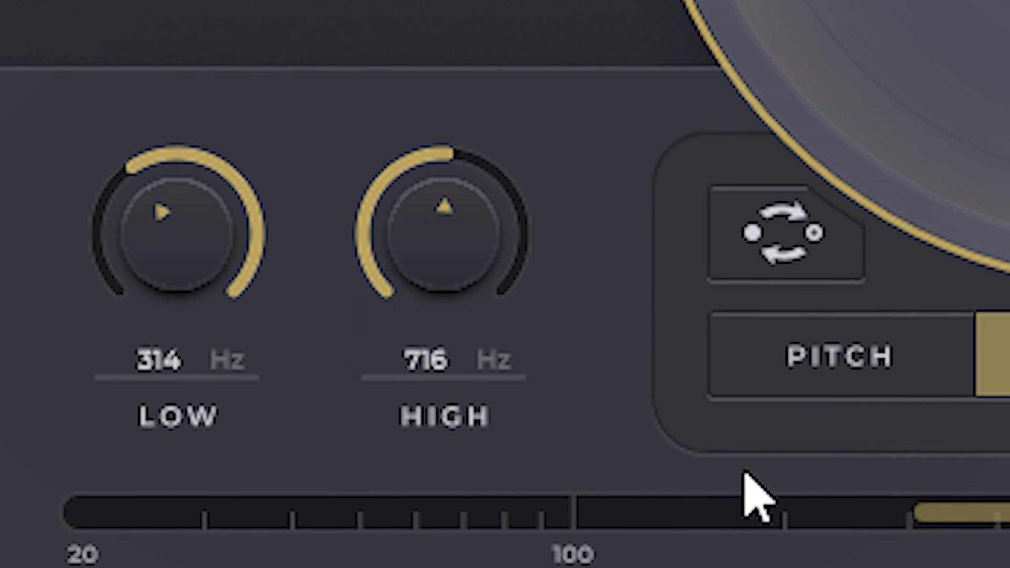
Control the panning by pitch, with the range set from F0 to F#5
left_click(827, 352)
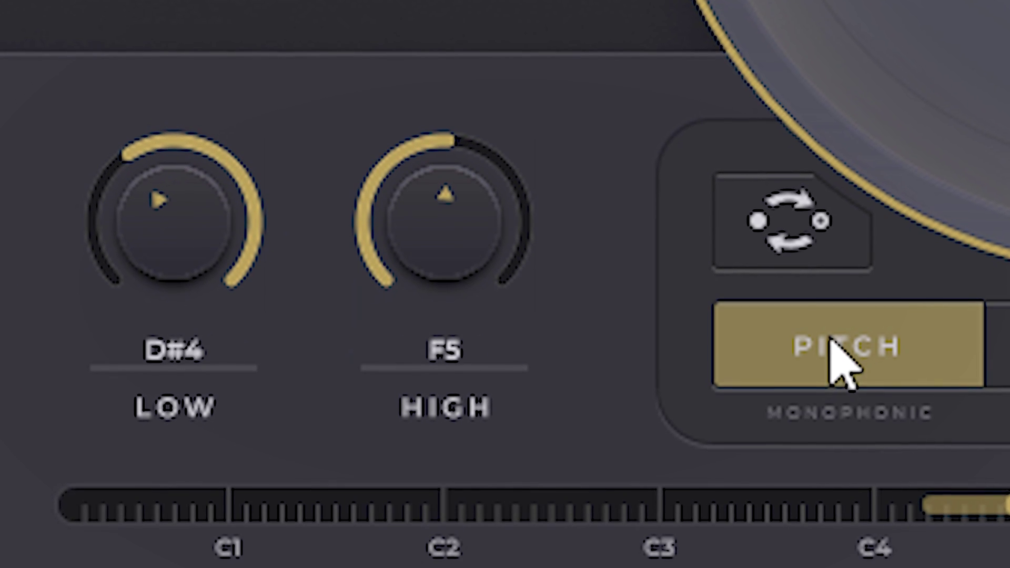
left_click_drag(260, 242, 124, 432)
left_click_drag(383, 268, 421, 234)
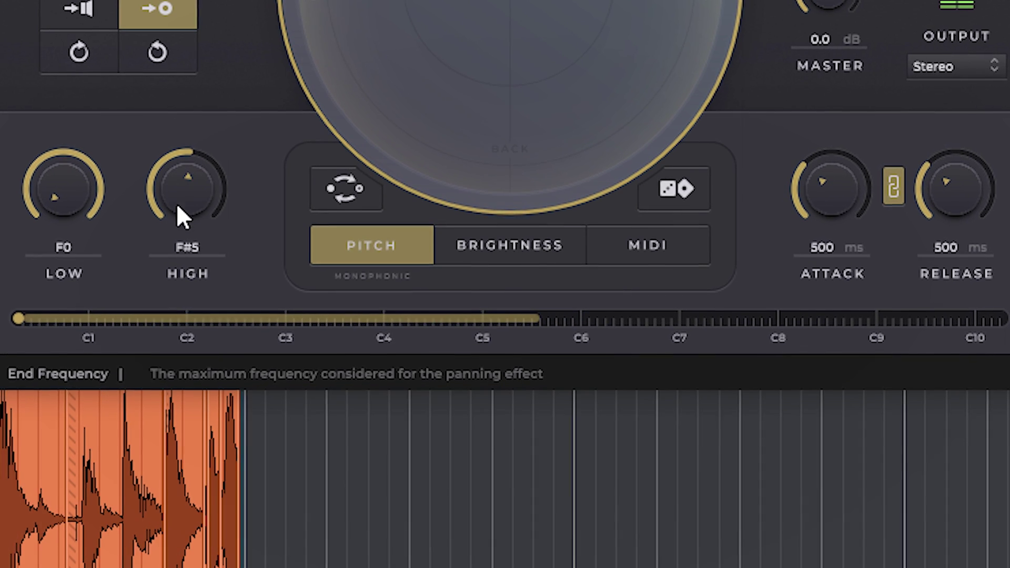
Return to brightness-controlled panning, set the low frequency to 225 Hz, and adjust the high frequency
left_click(487, 252)
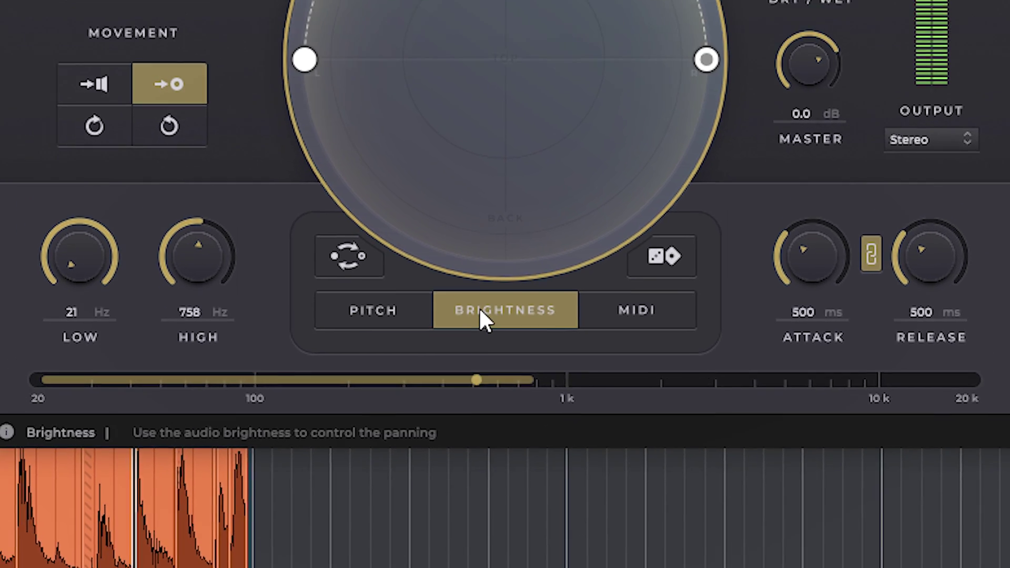
left_click_drag(63, 273, 68, 236)
left_click_drag(129, 378, 131, 363)
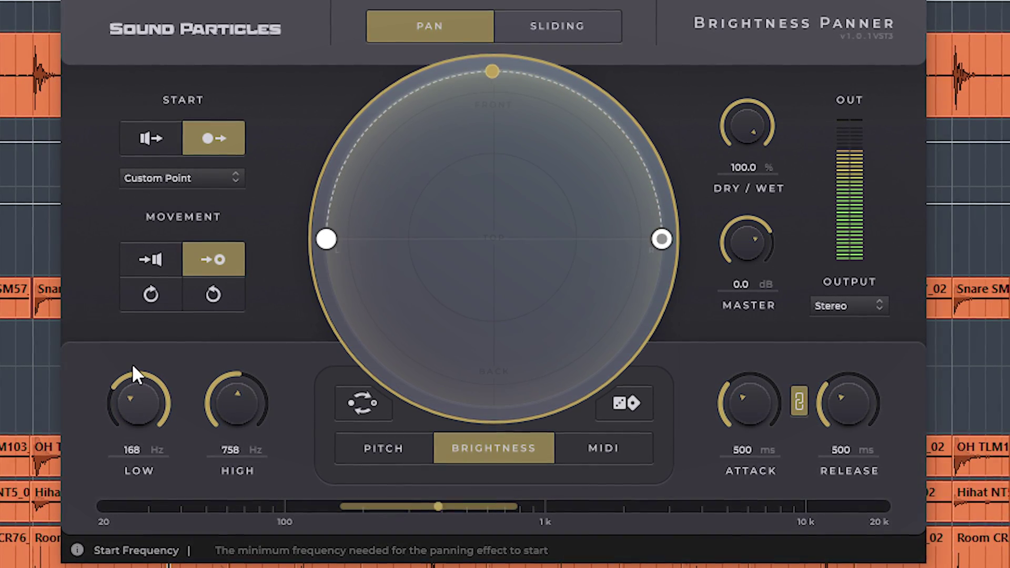
left_click_drag(131, 363, 135, 358)
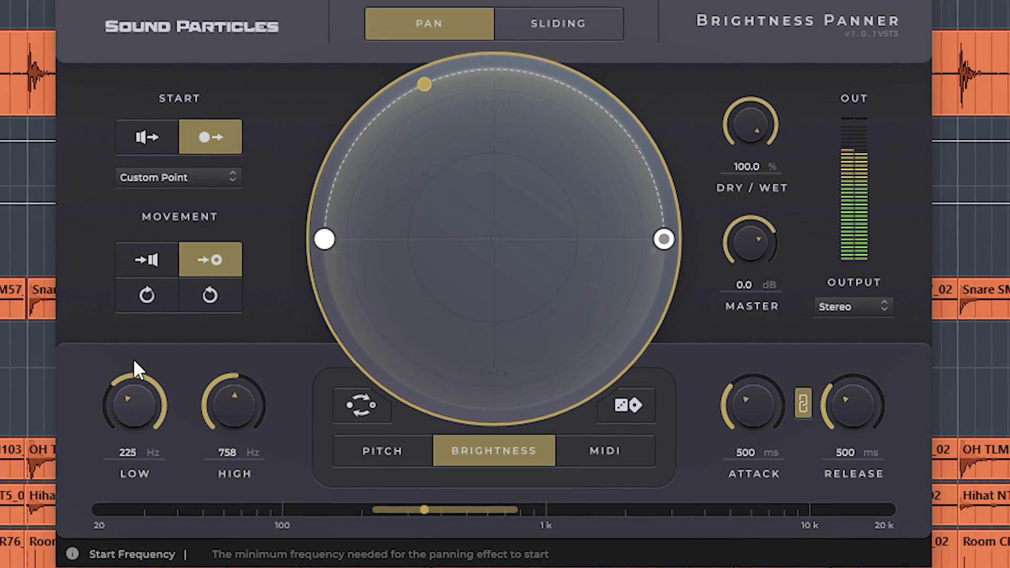
left_click_drag(217, 435, 223, 414)
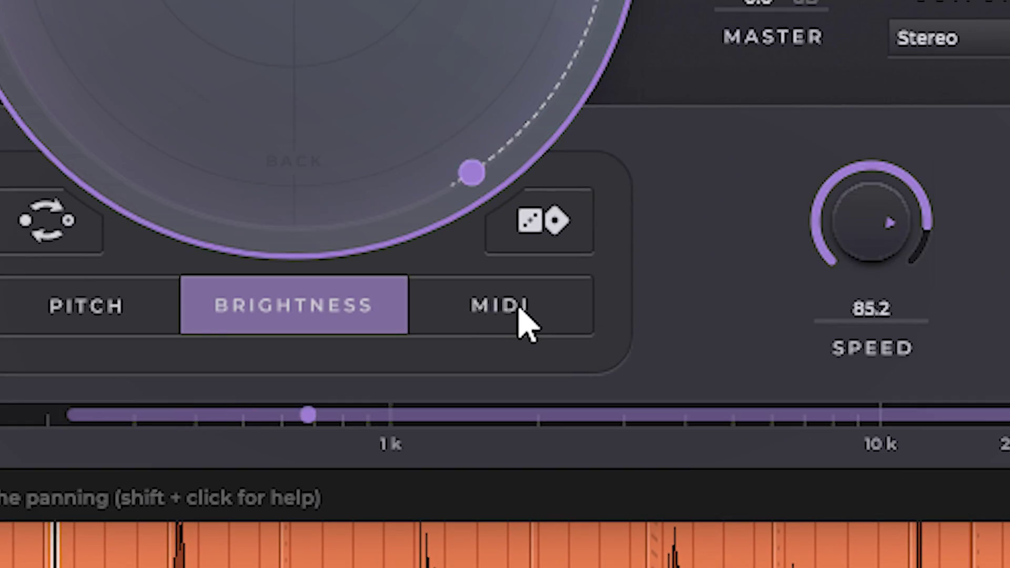
Try MIDI-controlled panning and decline the visit to the MIDI routing website
left_click(606, 452)
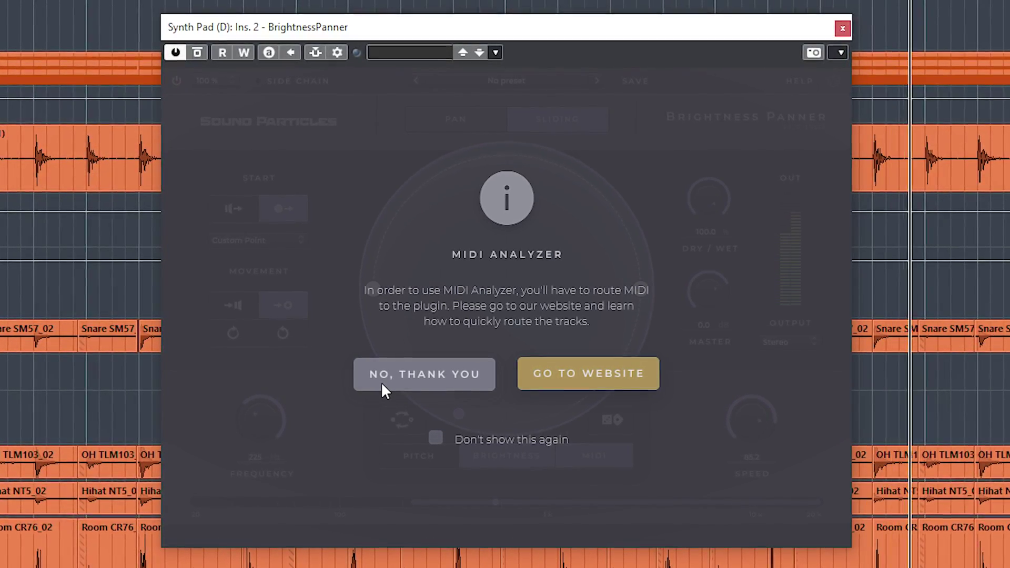
left_click(381, 382)
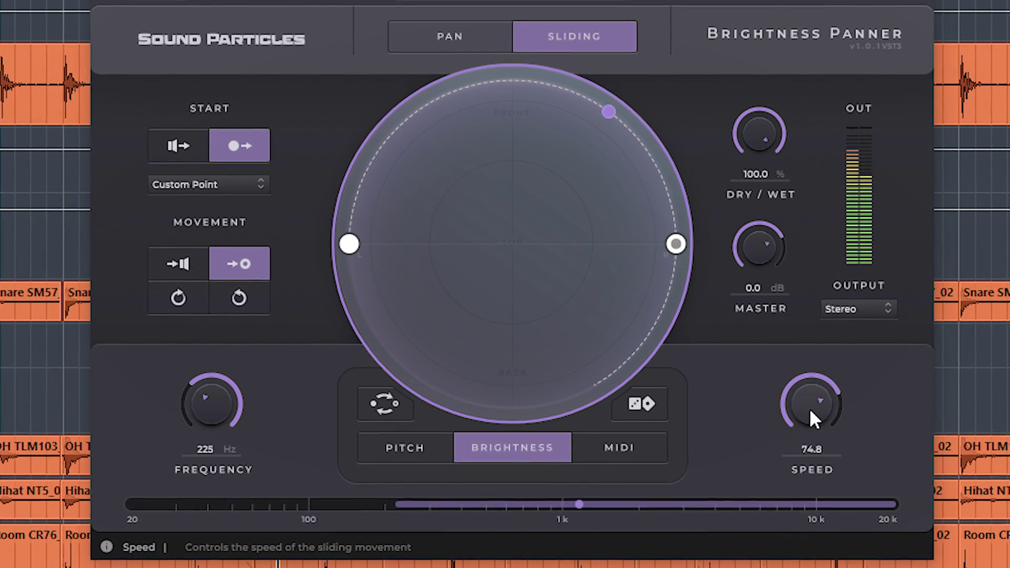
Compare sliding speeds of 5.0 and 100.0 on the Synth Pad BrightnessPanner, finishing by lowering the speed
left_click_drag(810, 408, 805, 559)
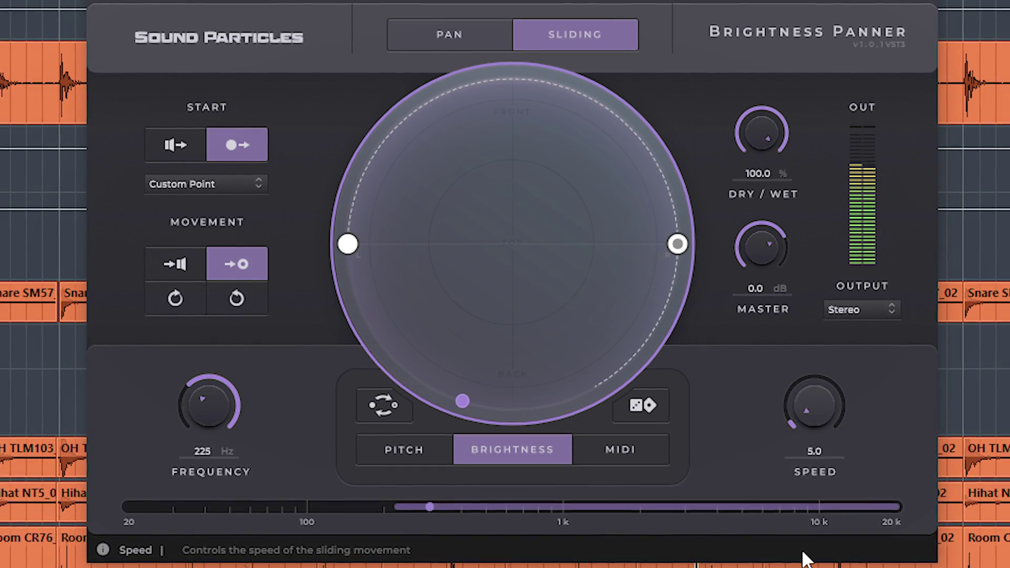
left_click_drag(822, 456, 849, 333)
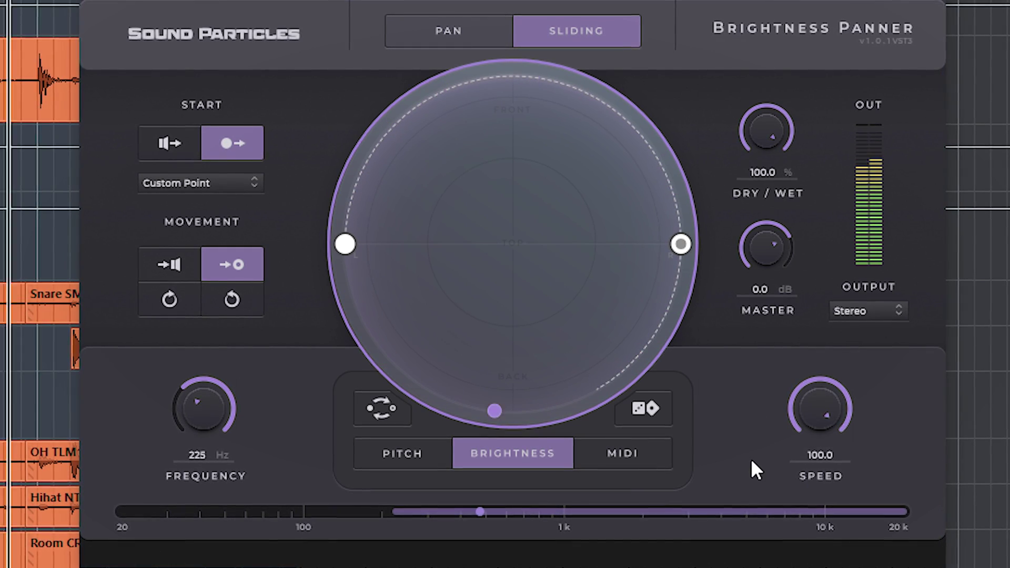
left_click_drag(808, 413, 803, 434)
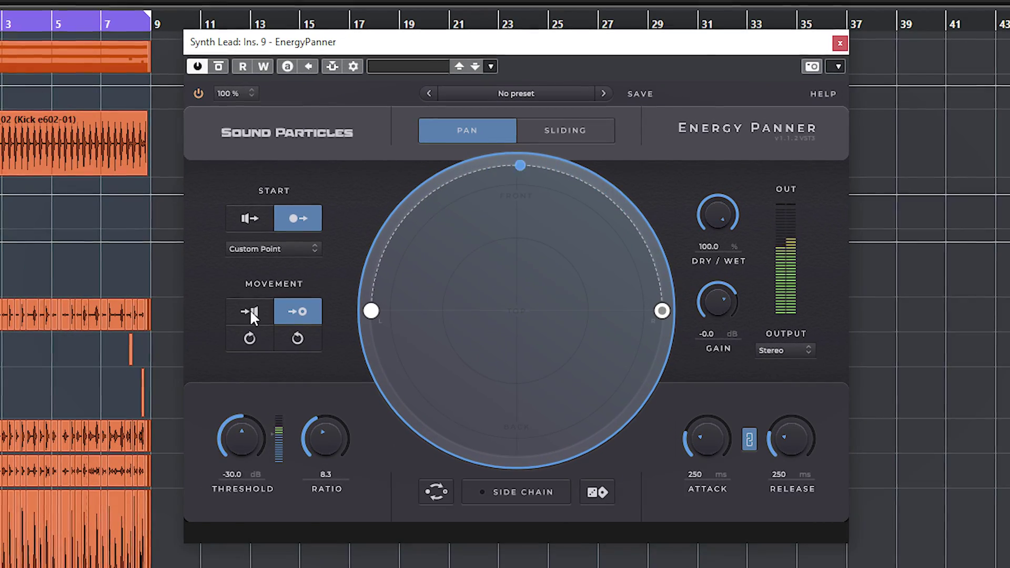
Set the Synth Lead EnergyPanner's movement to the speakers and switch it to Sliding mode
left_click(254, 311)
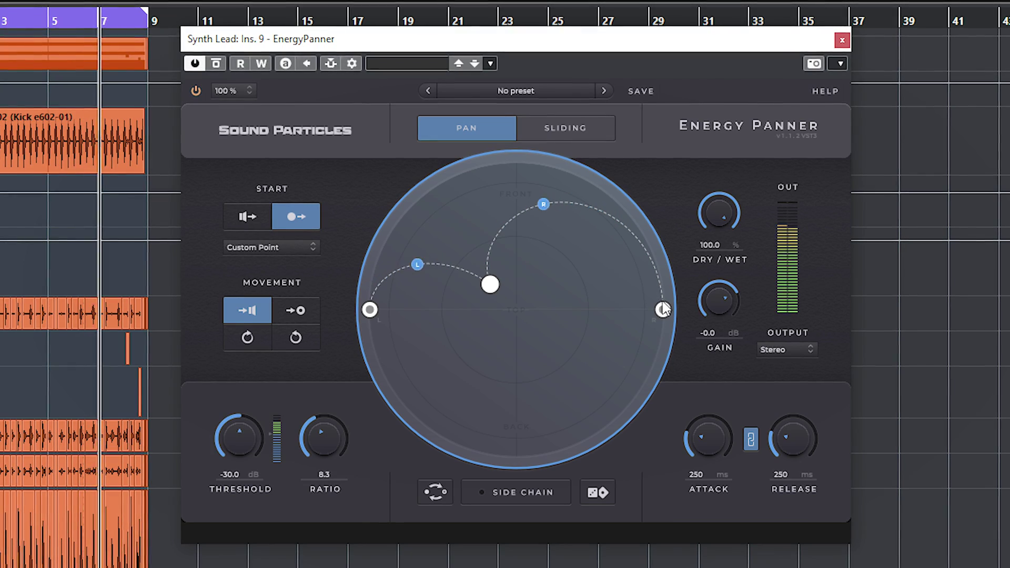
left_click(594, 129)
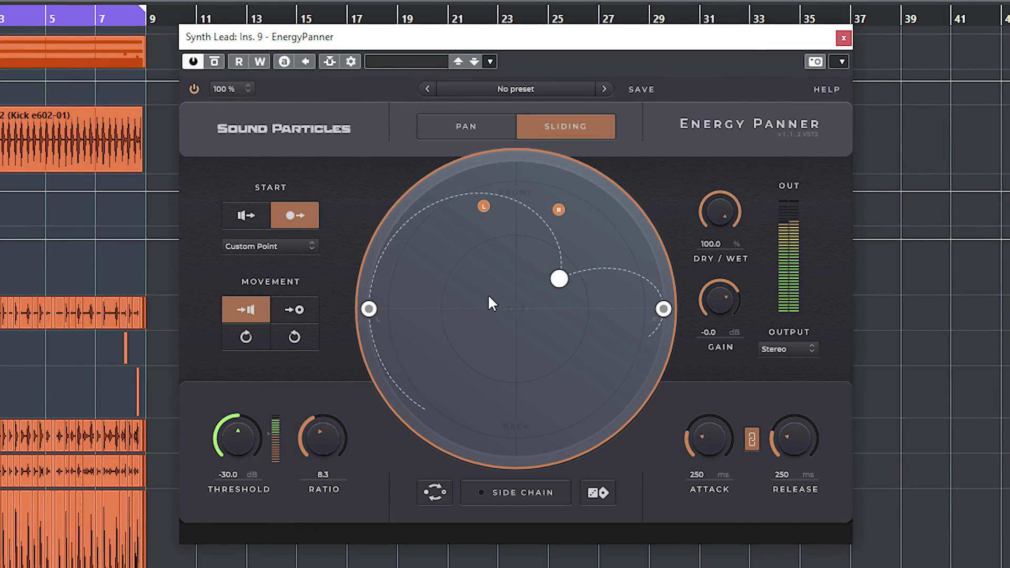
Set the movement to a custom end point and reduce the linked attack and release to 28 ms
left_click(306, 308)
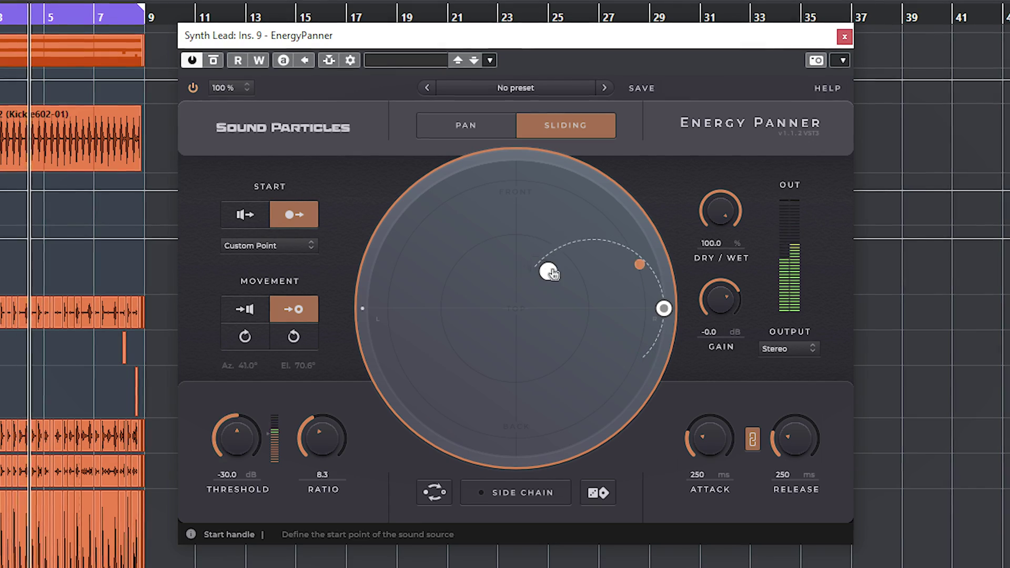
scroll(693, 454, "down", 5)
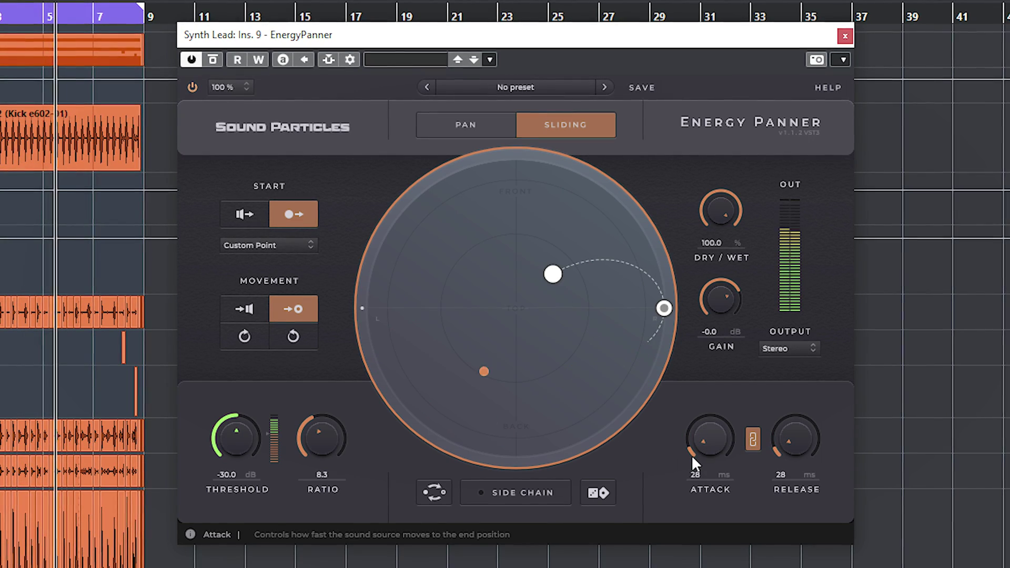
Set the linked attack and release to 40 ms, the ratio to 100.0 and the threshold to -21.6 dB
scroll(695, 453, "down", 9)
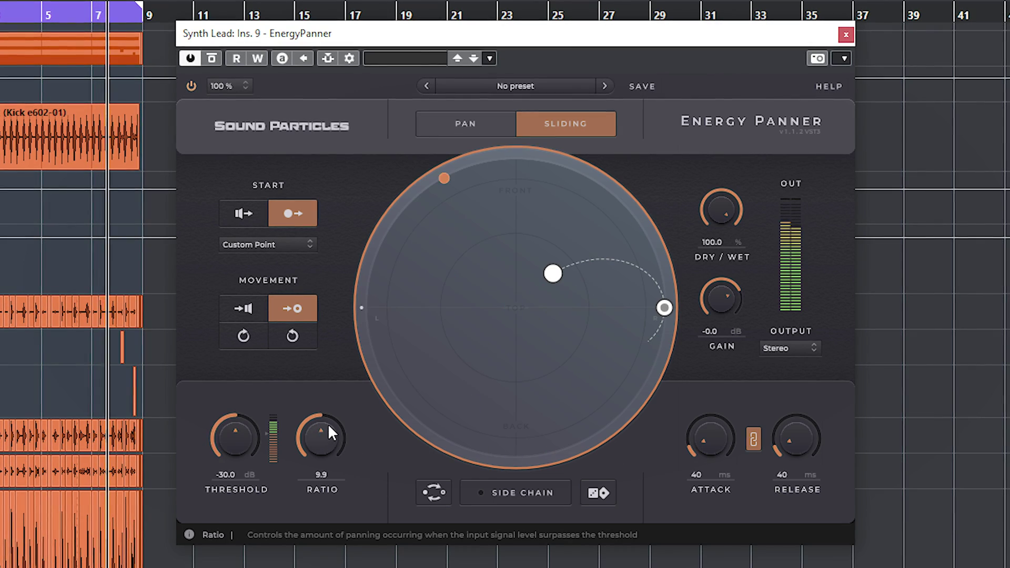
left_click_drag(331, 393, 330, 361)
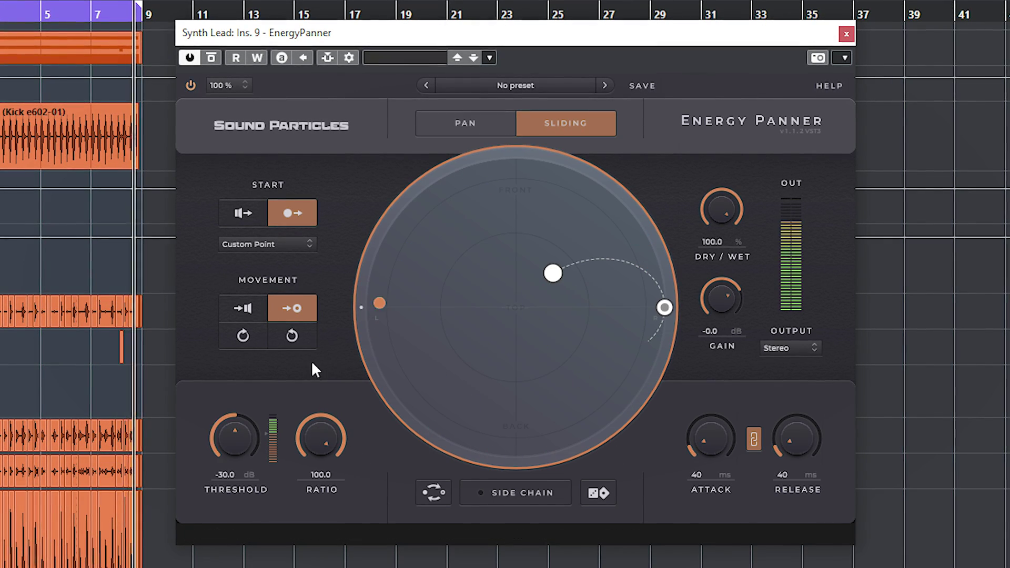
left_click_drag(231, 447, 238, 407)
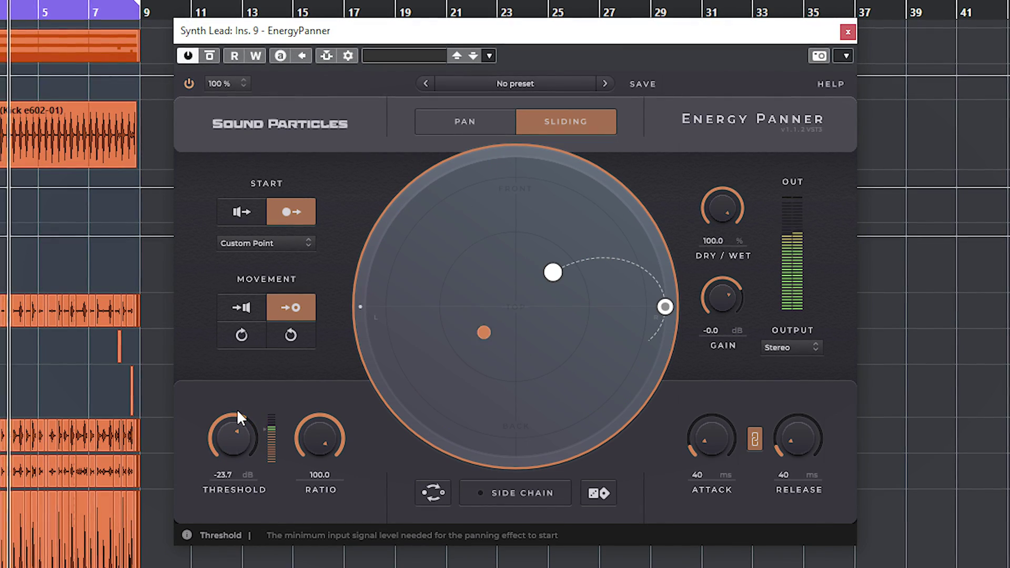
Try clockwise rotation with the start point on the front-right outer rim, and switch to counter-clockwise rotation in Pan mode
left_click(242, 336)
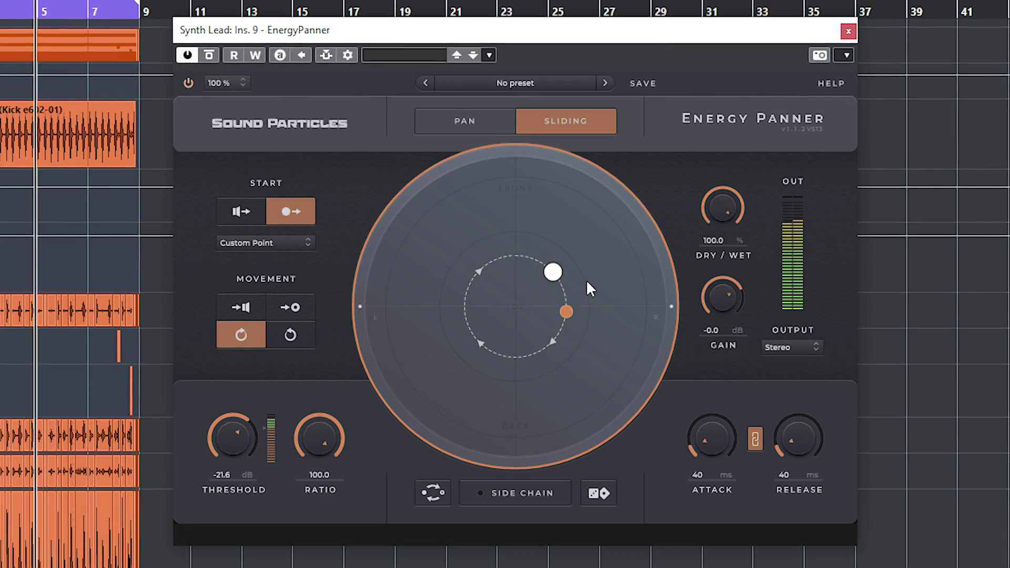
left_click_drag(552, 271, 638, 223)
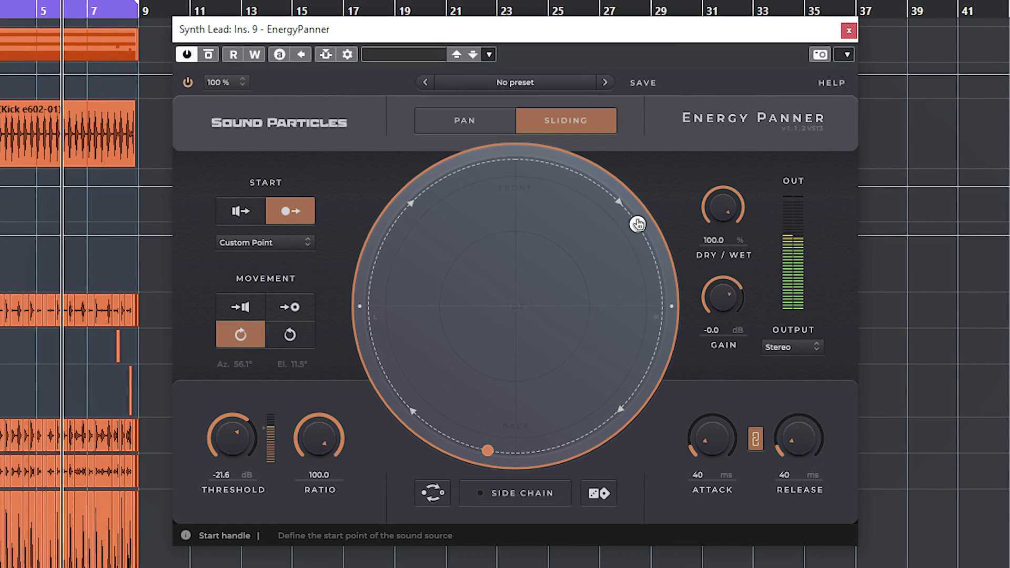
left_click(479, 122)
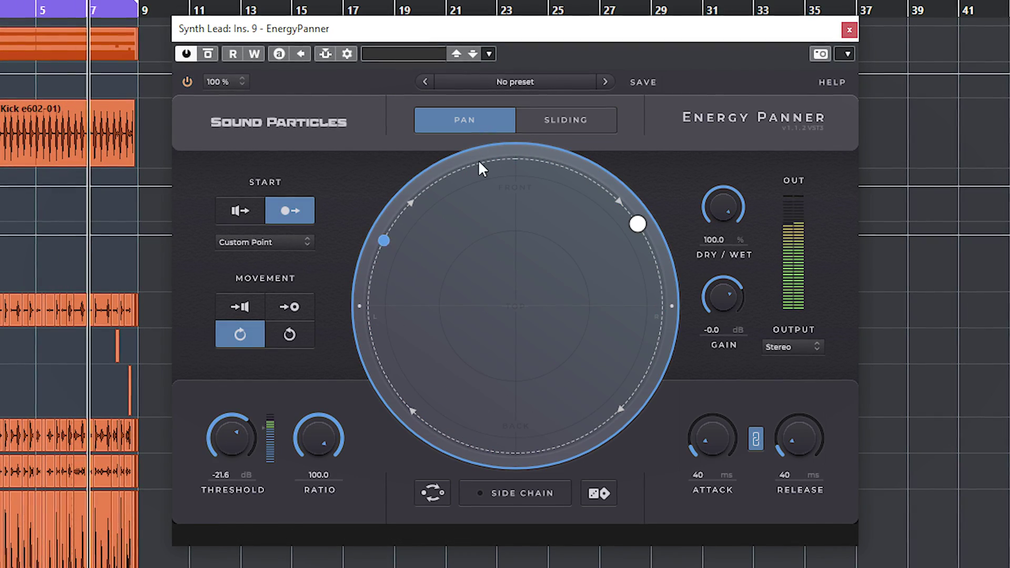
left_click(295, 336)
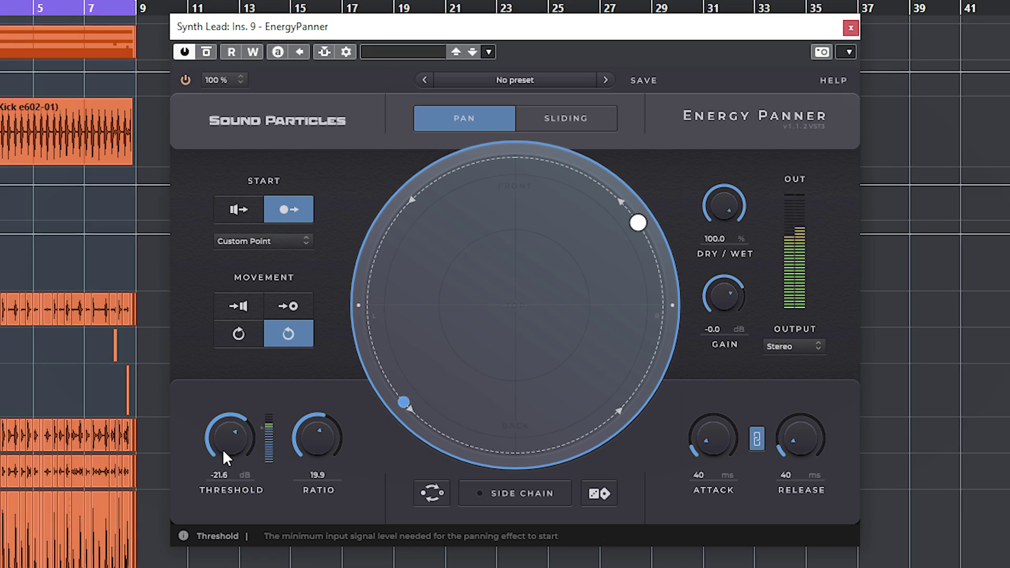
Set the threshold to -15.3 dB and the output format to Stereo (MS)
left_click_drag(222, 450, 232, 434)
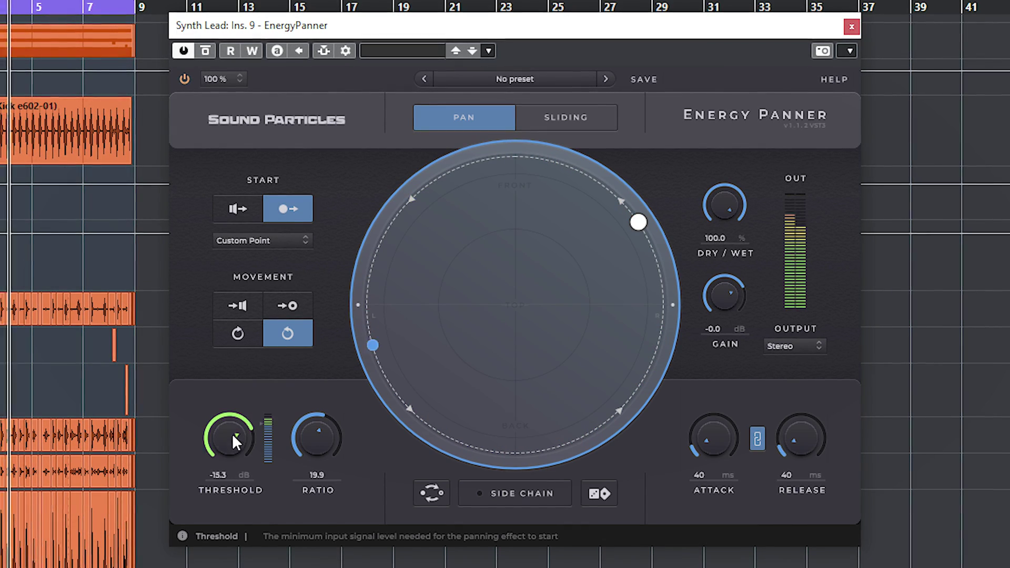
left_click(797, 346)
left_click(784, 419)
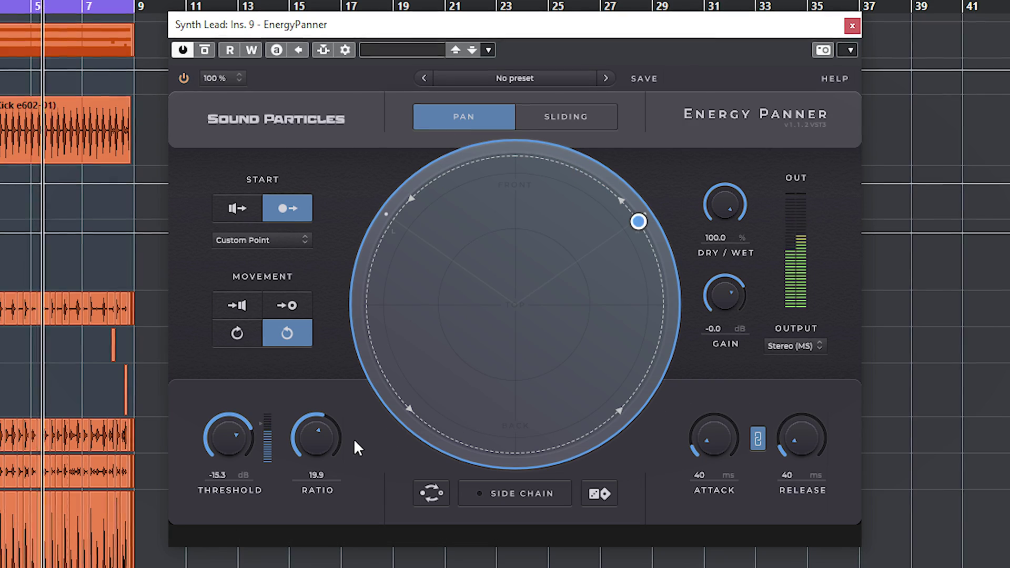
Set Sliding mode with a custom end point, place the start front-right of centre and the end behind-left, and adjust the ratio
left_click(568, 116)
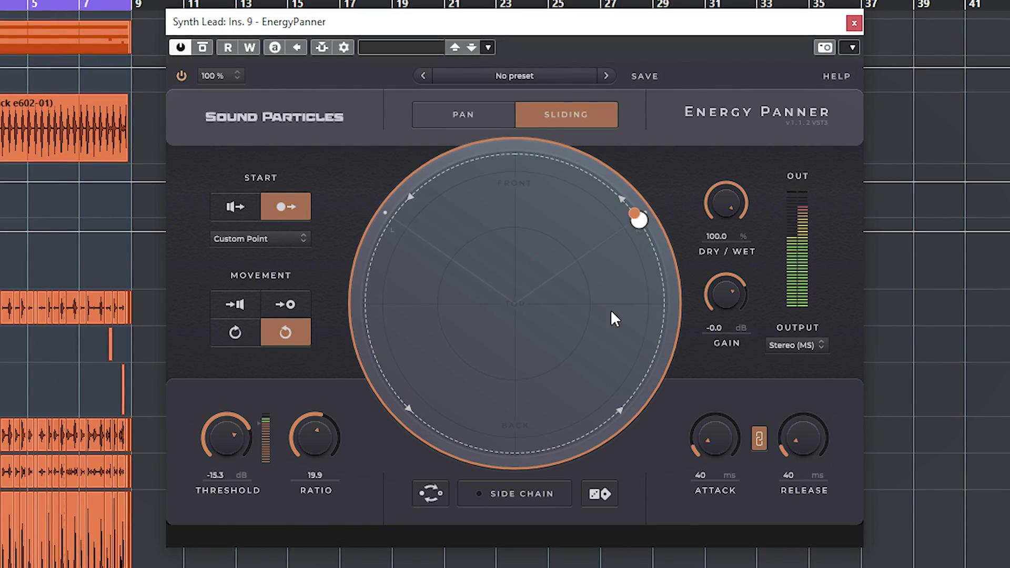
left_click_drag(645, 227, 585, 280)
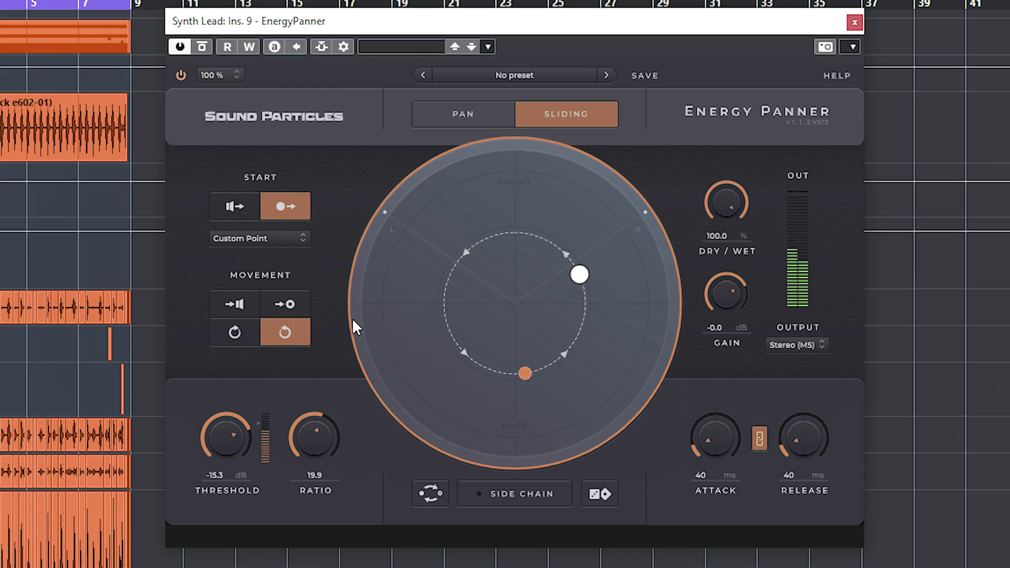
left_click(284, 310)
left_click_drag(580, 274, 460, 374)
left_click_drag(640, 216, 589, 336)
left_click_drag(460, 374, 531, 271)
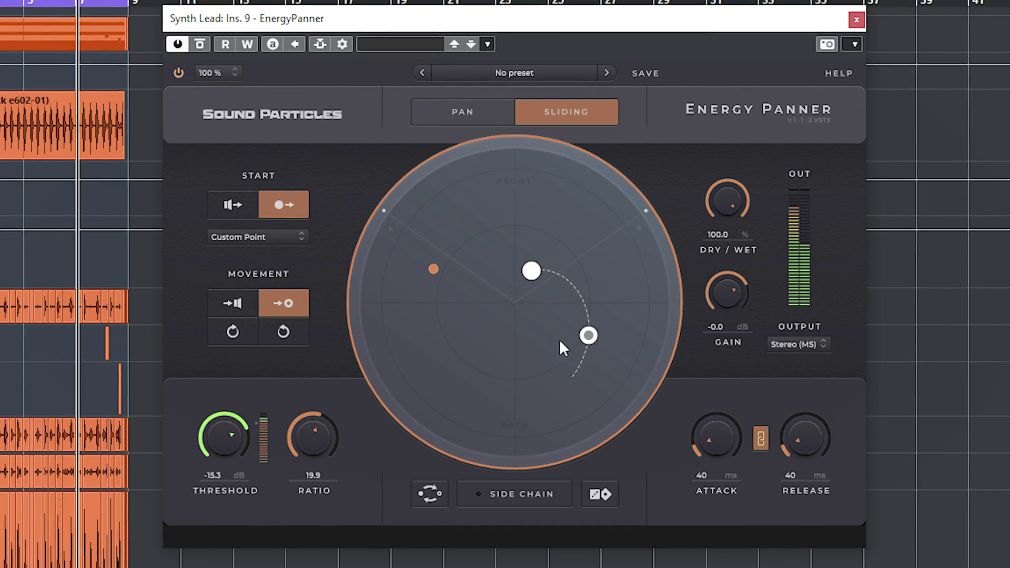
left_click_drag(590, 341, 485, 368)
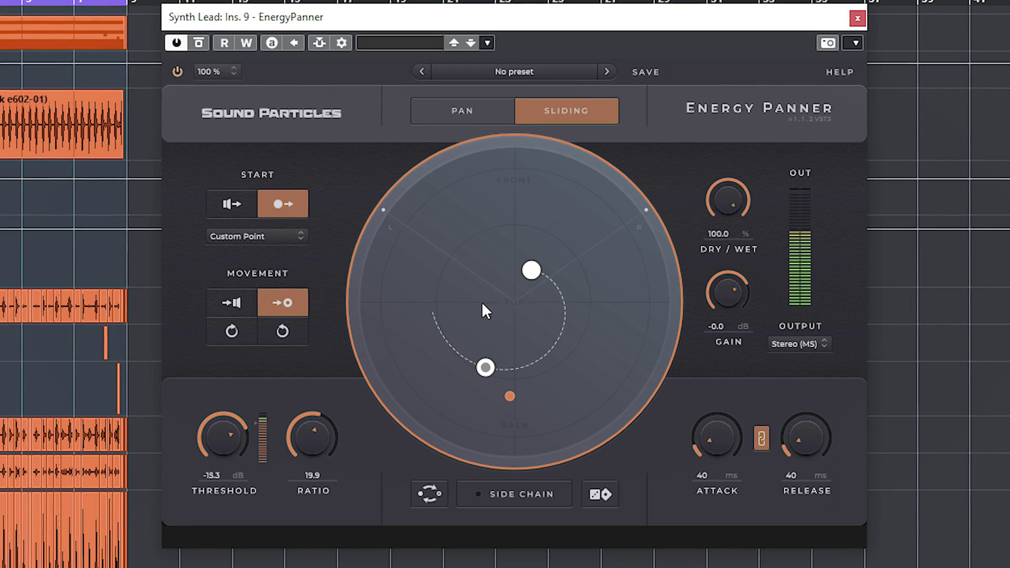
left_click_drag(324, 447, 315, 408)
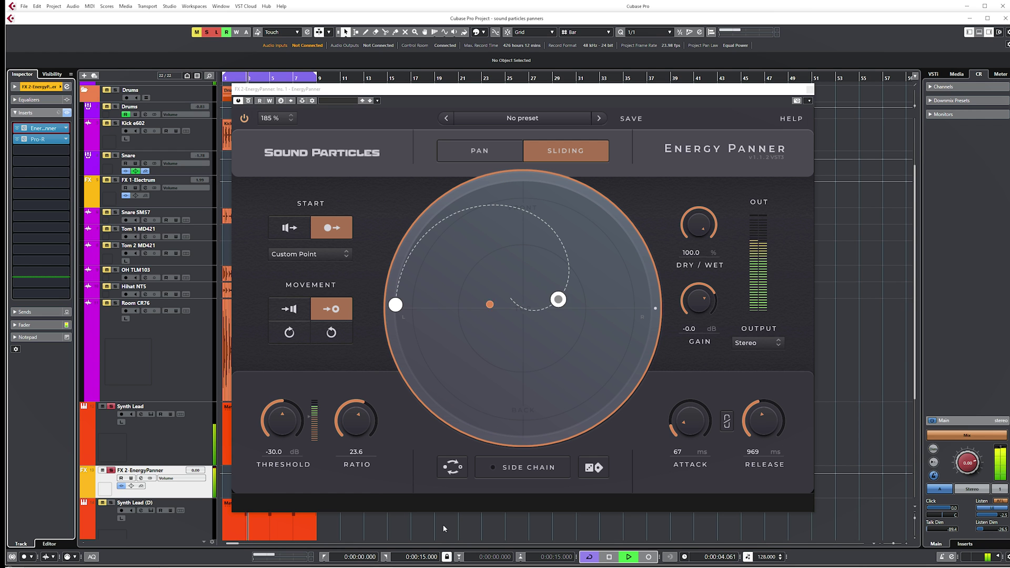
In the FX 2-EnergyPanner channel's Pro-R, raise the mix, shorten the space to 0.33 s, and close the reverb bypassed
left_click(23, 141)
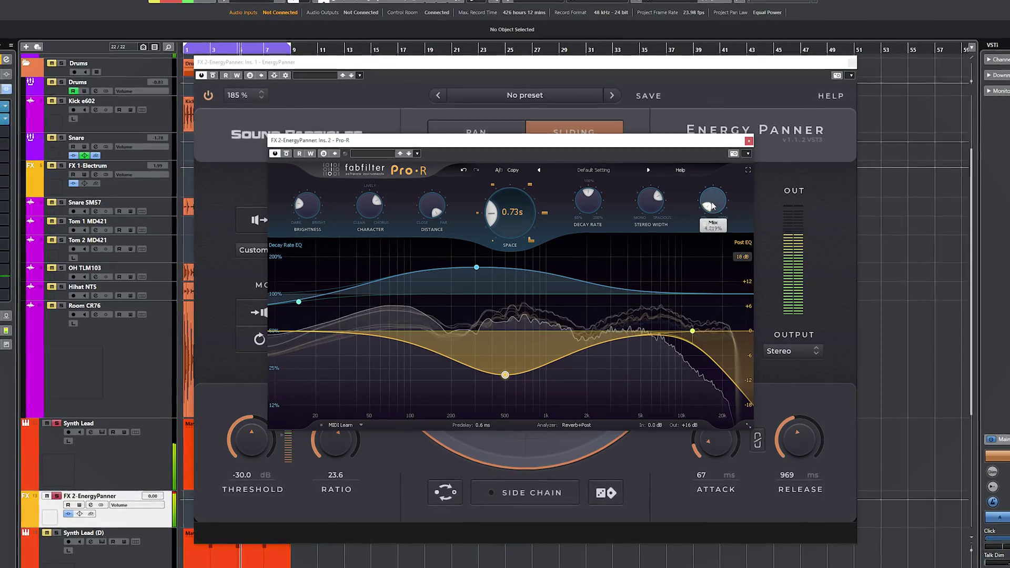
left_click_drag(712, 205, 745, 178)
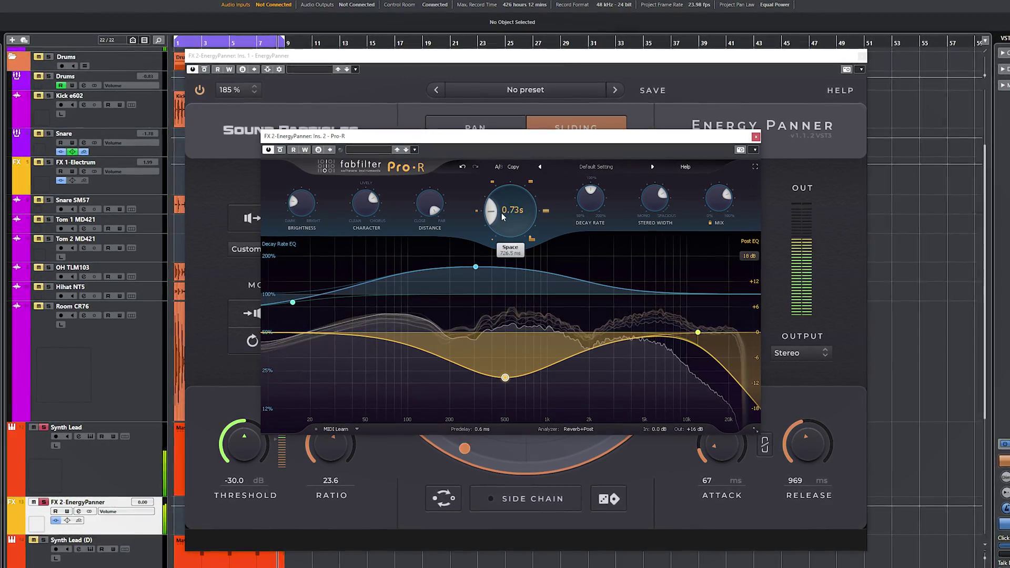
left_click_drag(511, 214, 511, 237)
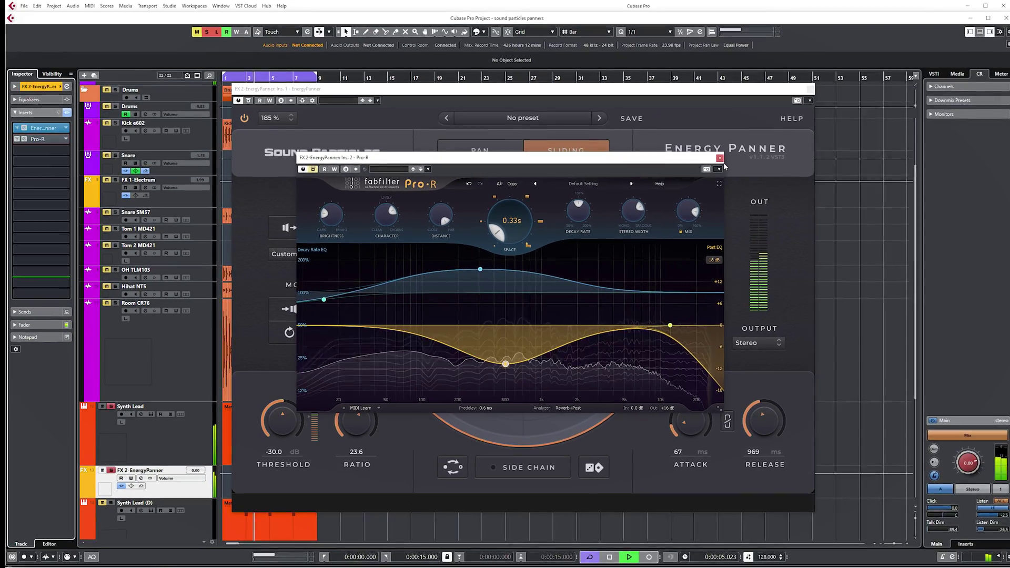
left_click(721, 158)
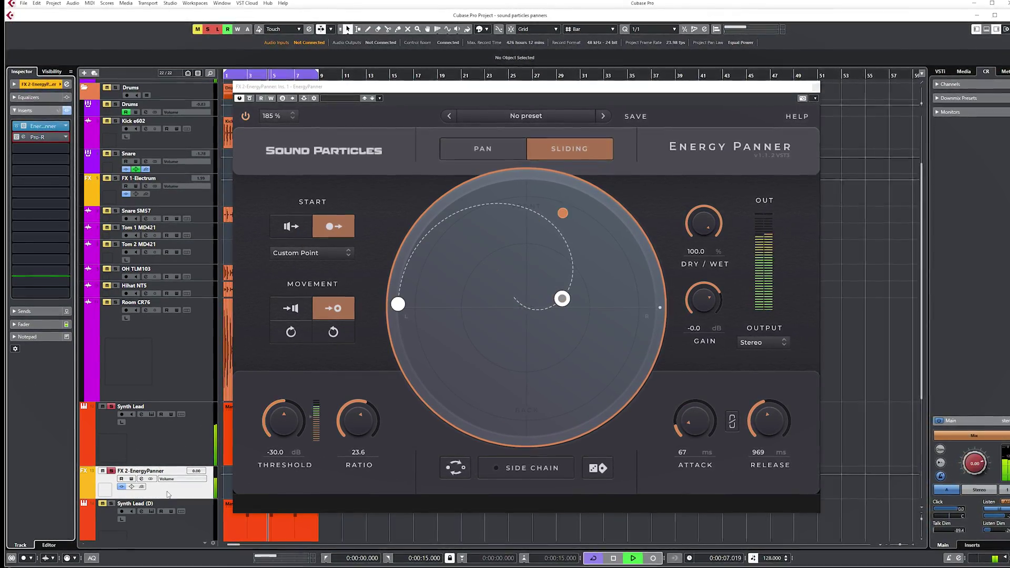
Show the FX 2-EnergyPanner channel's fader and raise its level in two adjustments, the first to 0.65
left_click(38, 325)
left_click_drag(26, 199, 28, 196)
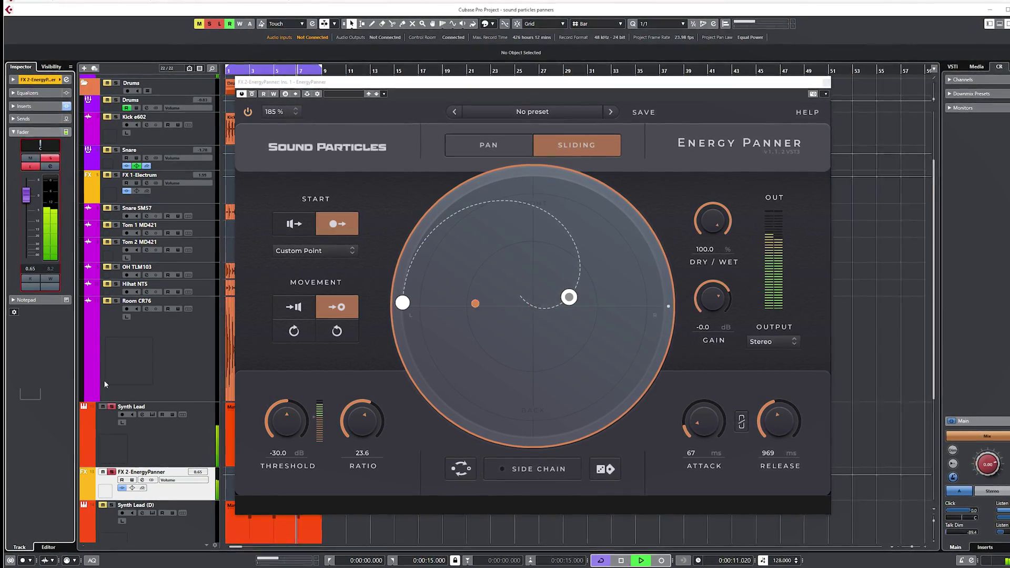
left_click(174, 448)
left_click(182, 484)
left_click_drag(26, 194, 31, 184)
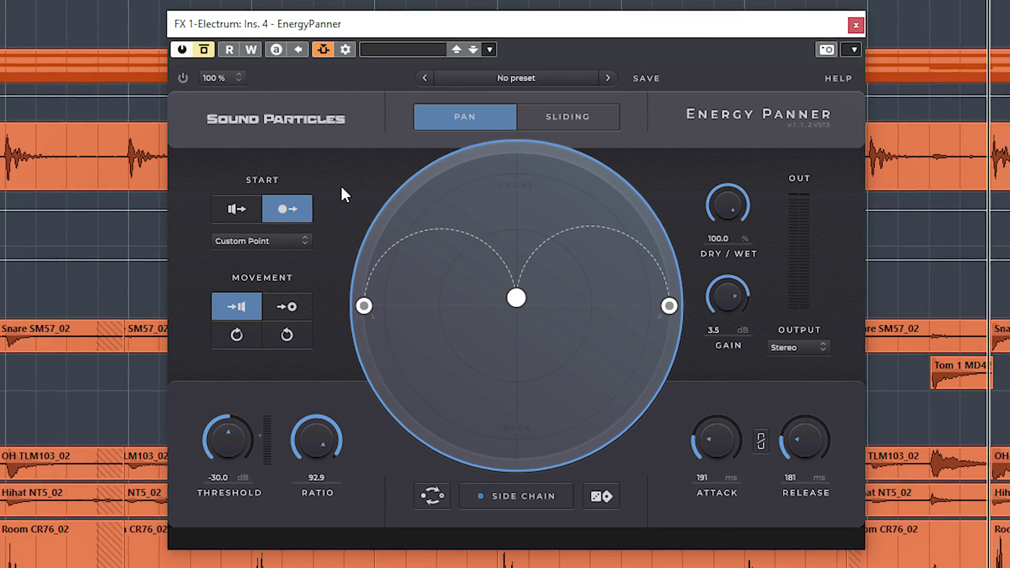
Compare the FX 1-Electrum EnergyPanner active and bypassed, leaving the plugin active
left_click(202, 48)
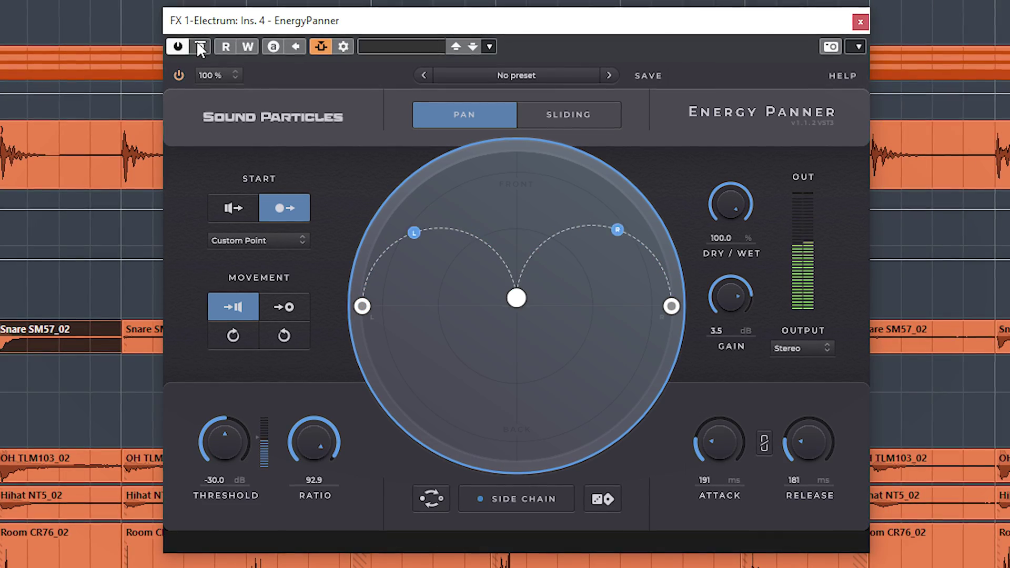
left_click(201, 47)
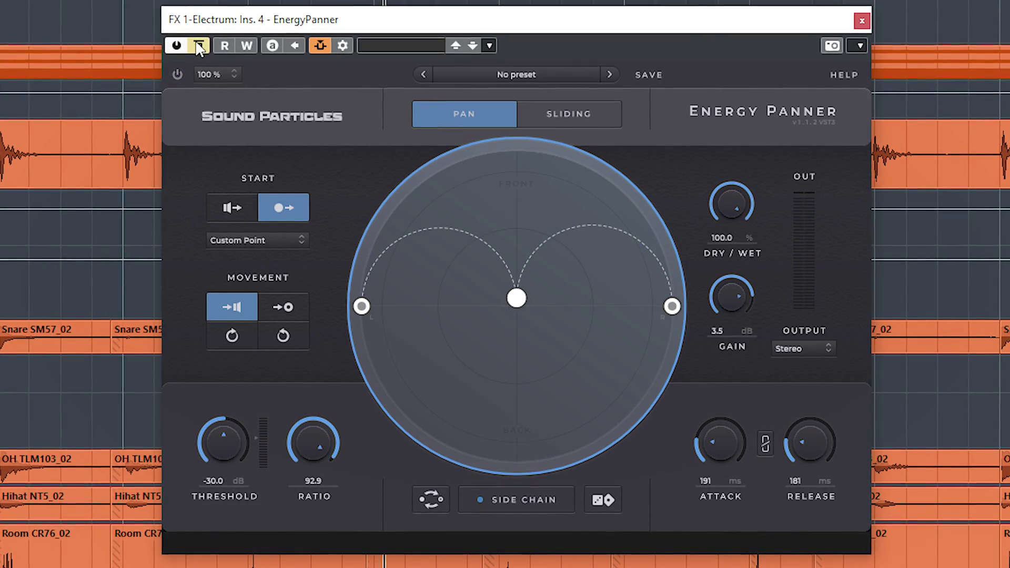
left_click(198, 46)
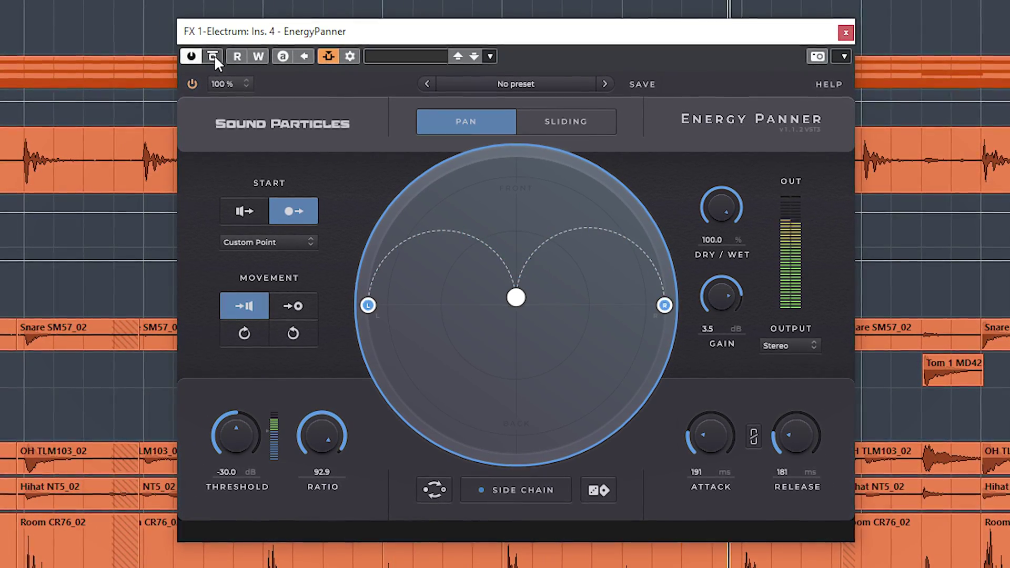
Compare the Stereo (XY), Stereo (MS), Stereo (Blumlein) and Binaural output formats on the FX 1-Electrum EnergyPanner, ending on Binaural
left_click(785, 346)
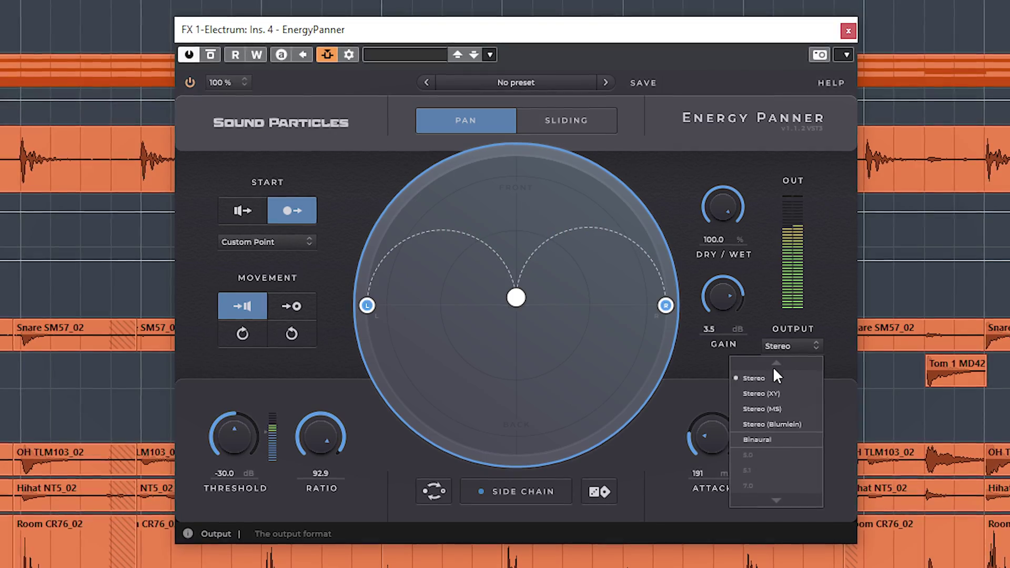
left_click(770, 393)
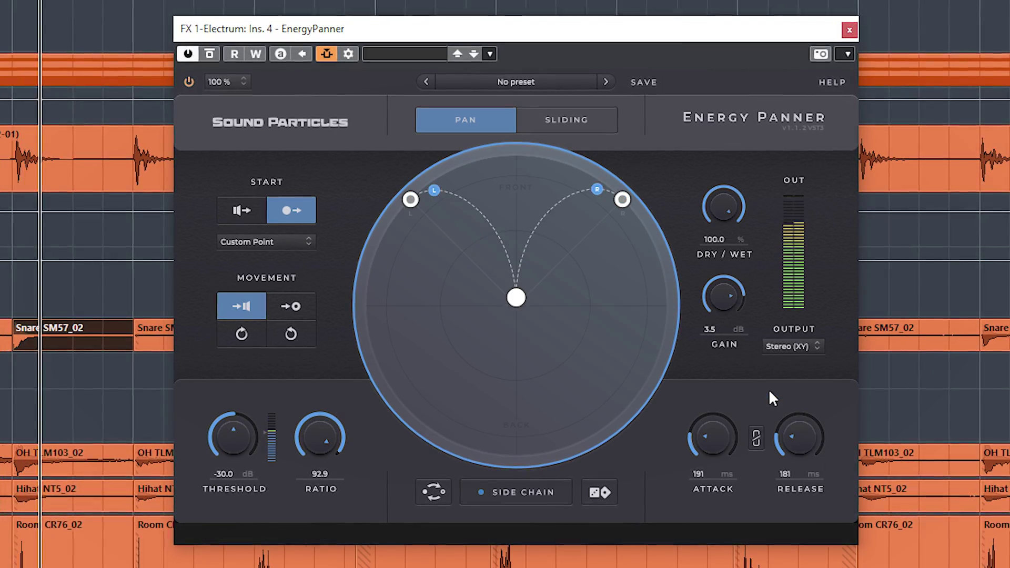
left_click(799, 348)
left_click(789, 409)
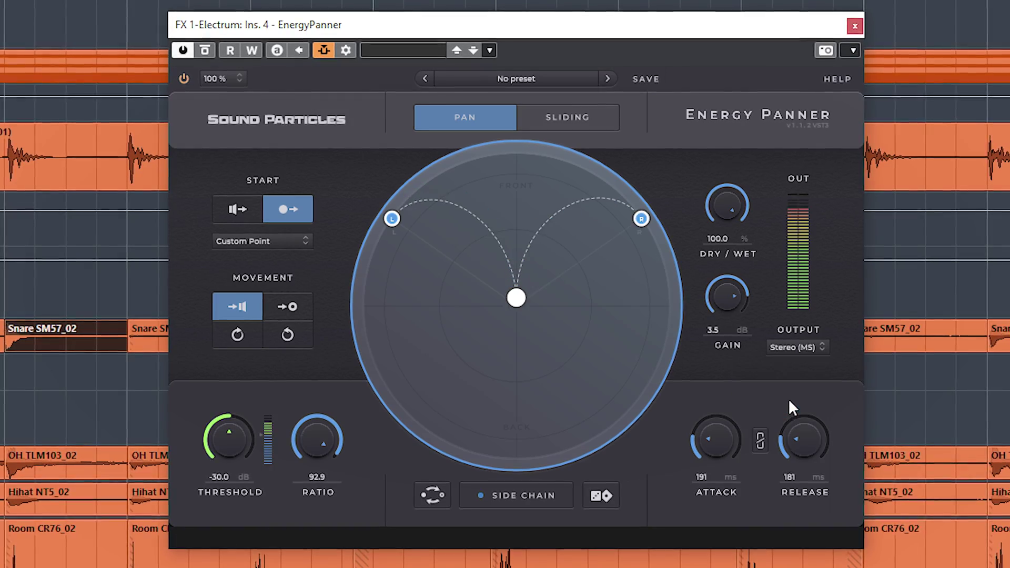
left_click(809, 347)
left_click(787, 428)
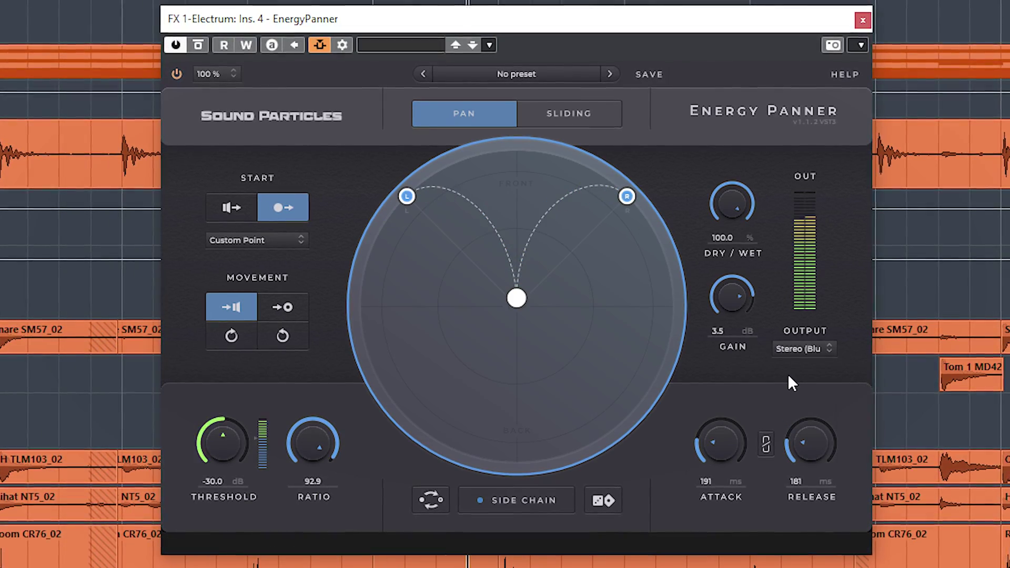
left_click(805, 348)
left_click(791, 446)
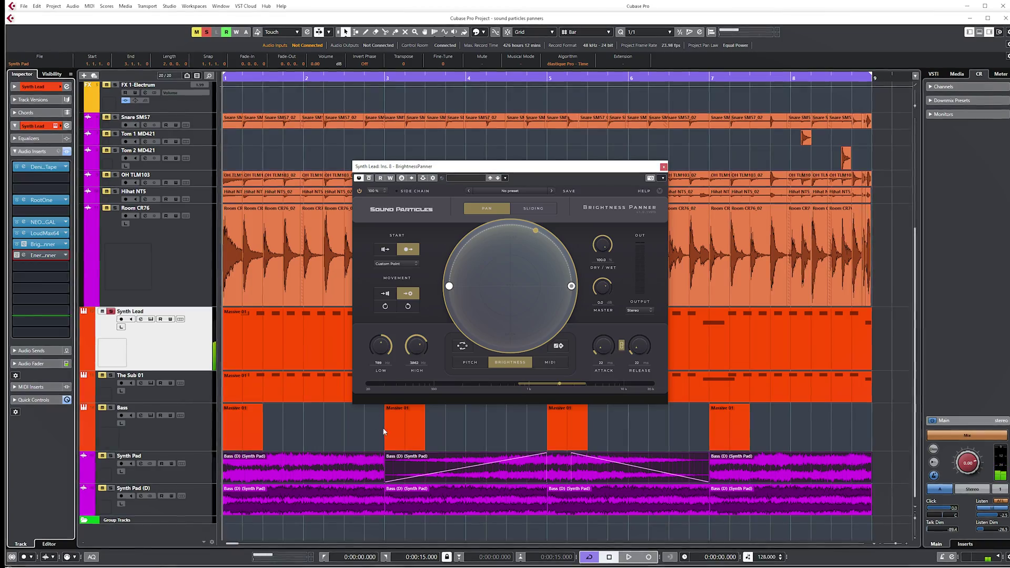
Play the project, try counter-clockwise movement on the Synth Lead BrightnessPanner, and set Sliding mode with a custom end point
key("space")
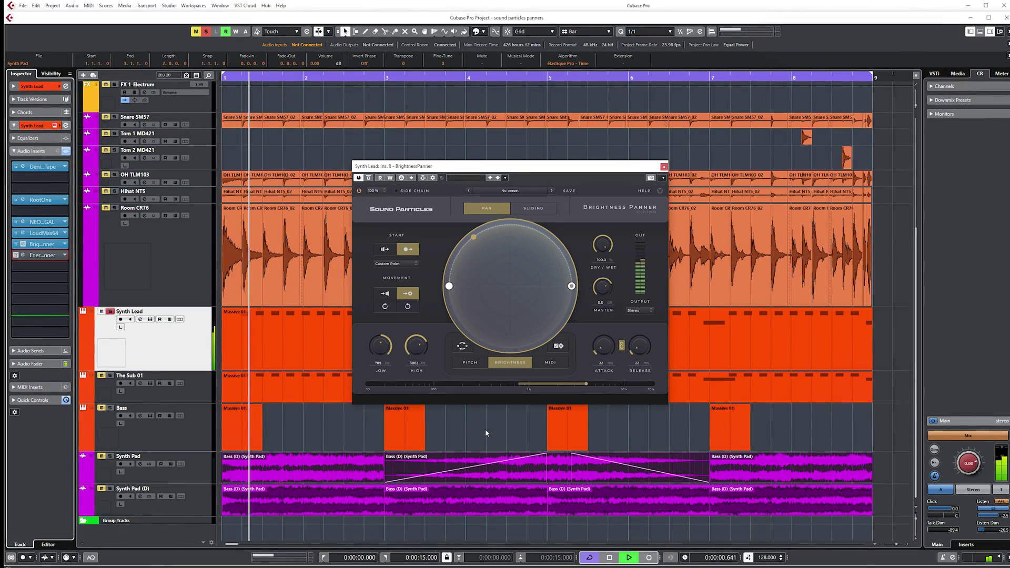
left_click(408, 306)
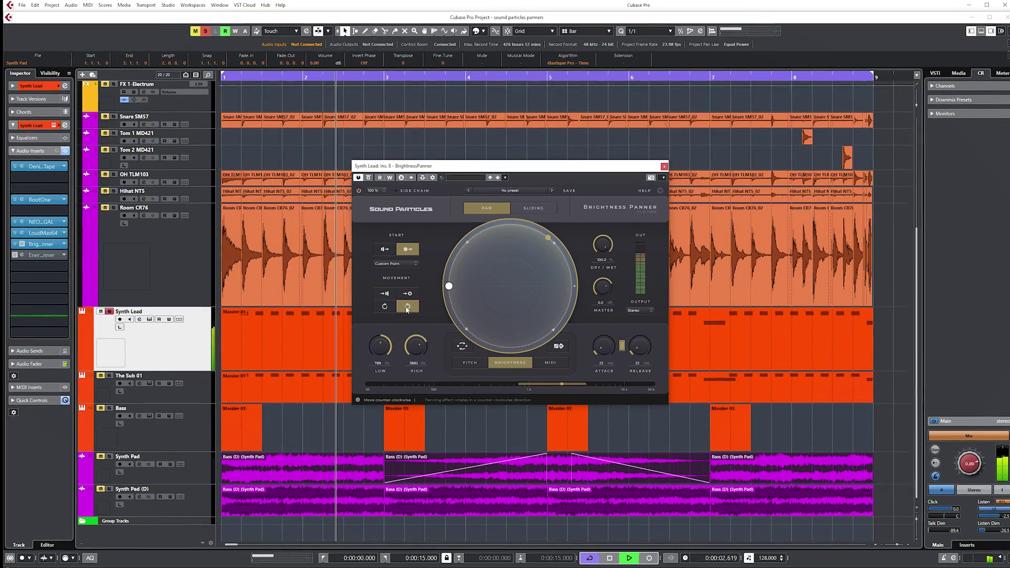
left_click(520, 209)
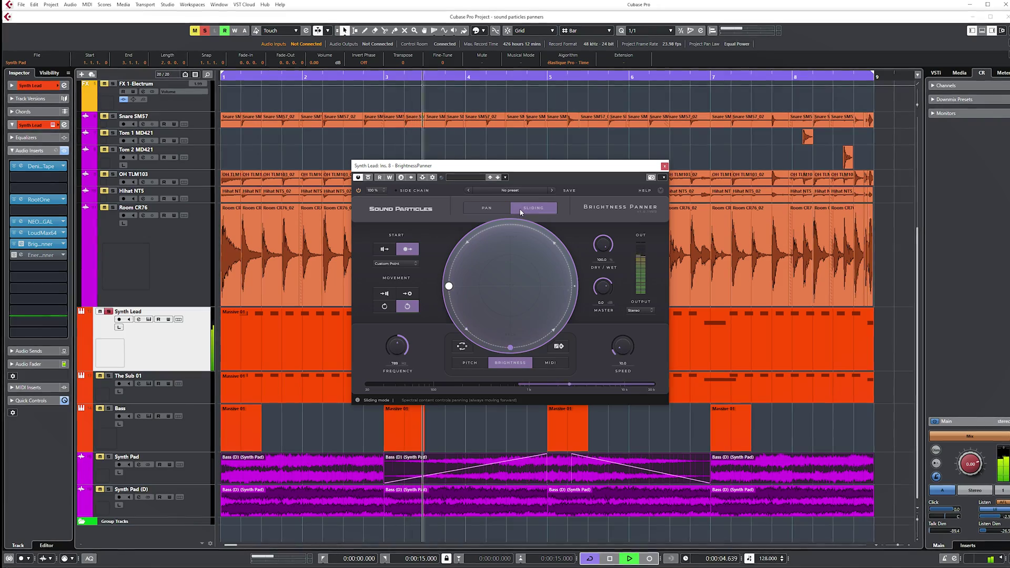
left_click(409, 295)
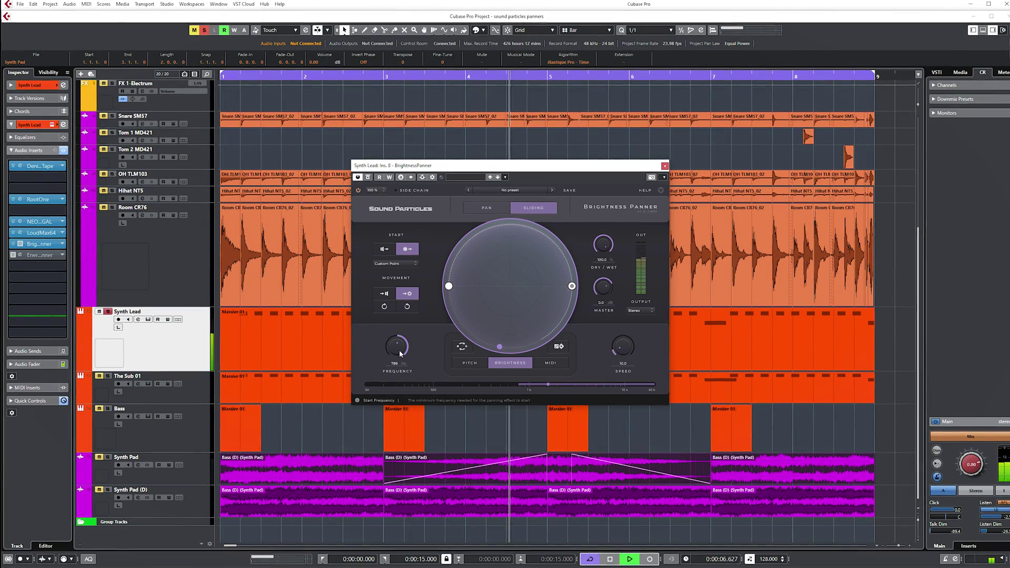
Raise the Synth Lead BrightnessPanner's start frequency and sliding speed, and fine-tune the frequency
left_click_drag(400, 354, 400, 345)
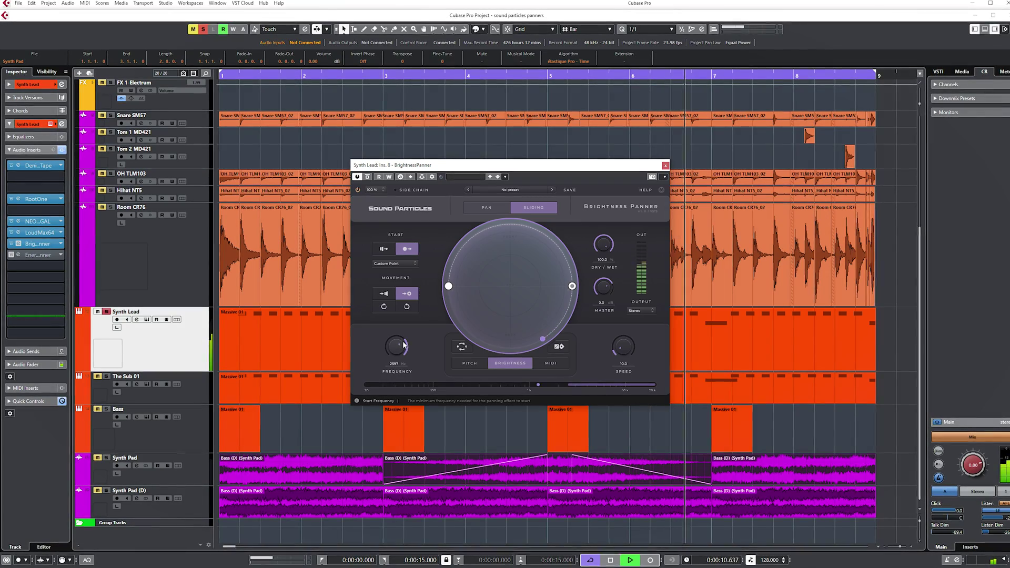
left_click_drag(617, 337, 629, 327)
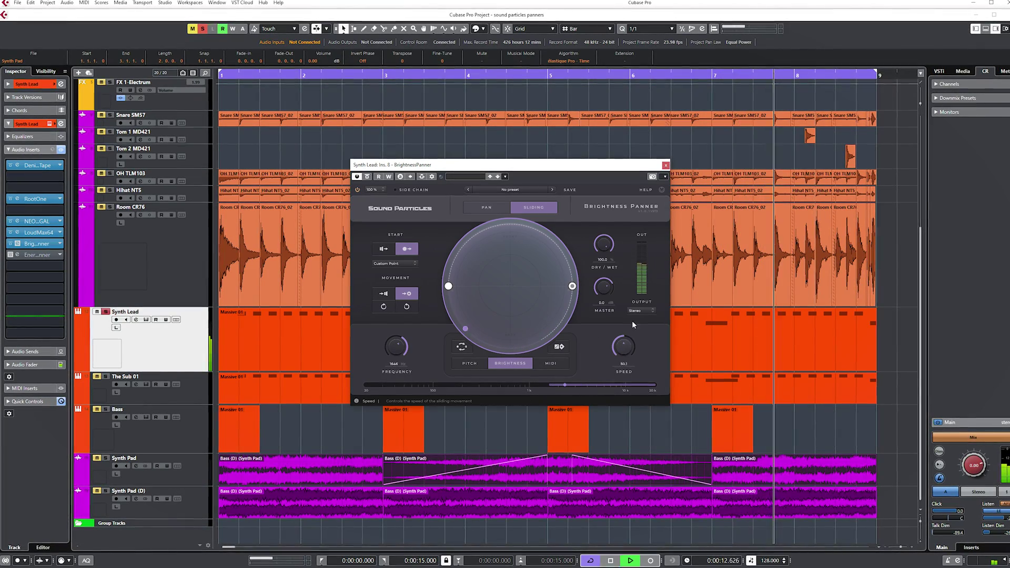
left_click_drag(397, 352, 396, 352)
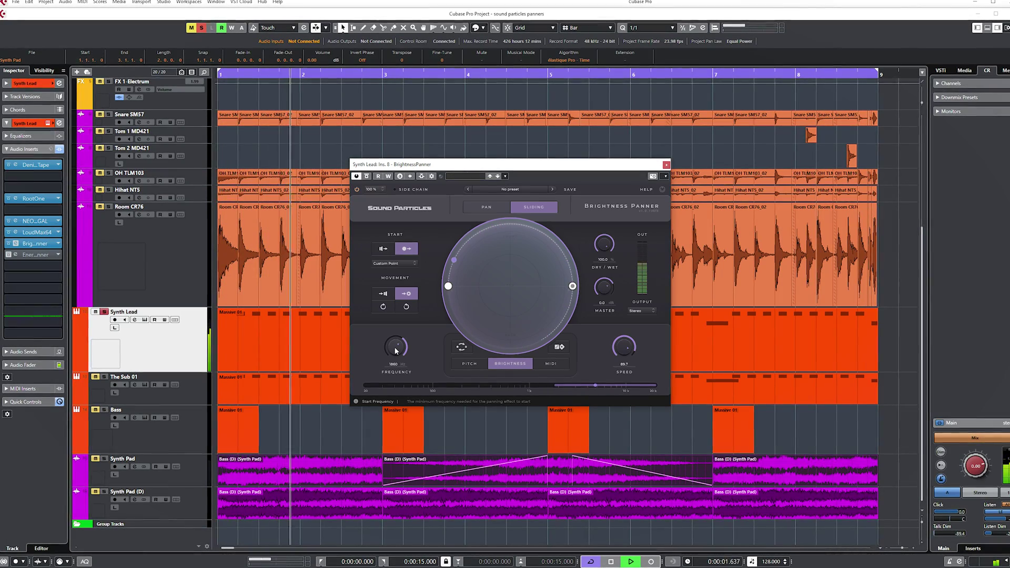
Set the Synth Lead BrightnessPanner to Pan mode, and swap the active insert from it to the bypassed EnergyPanner
left_click(479, 209)
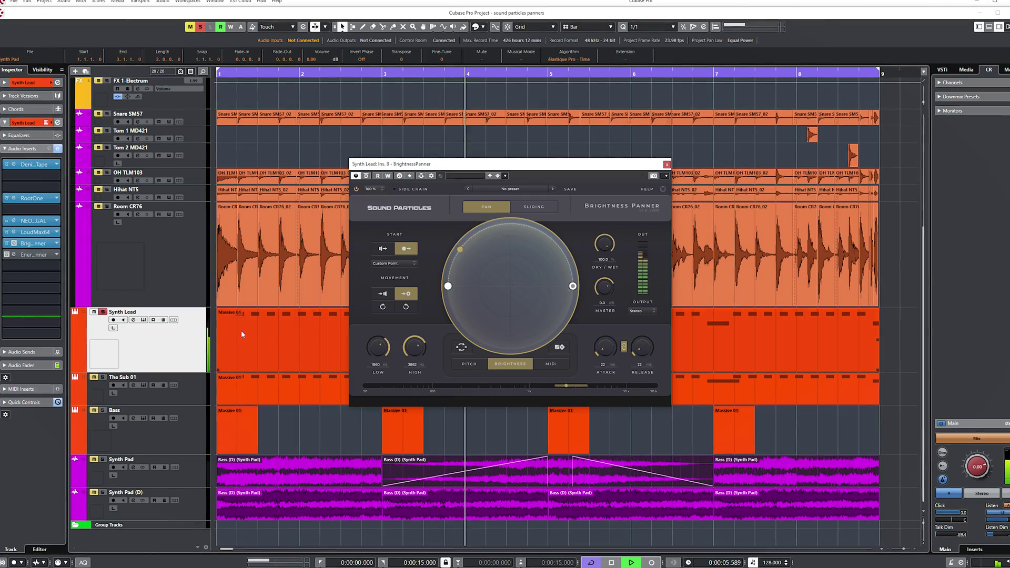
left_click(5, 243)
left_click(5, 255)
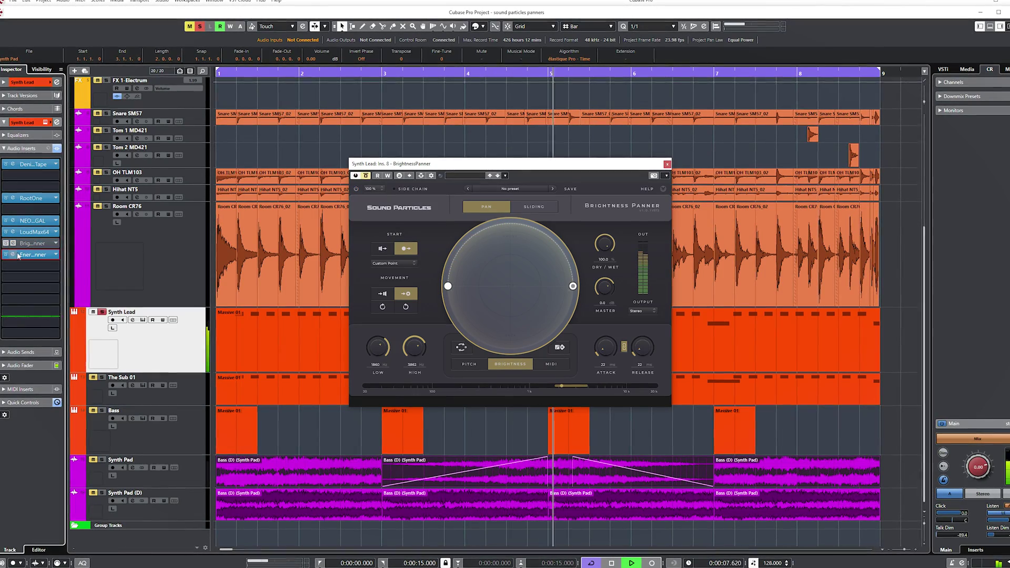
Open the Synth Lead EnergyPanner and enlarge its interface to 167 %, repositioning the window so all controls are accessible
left_click(29, 255)
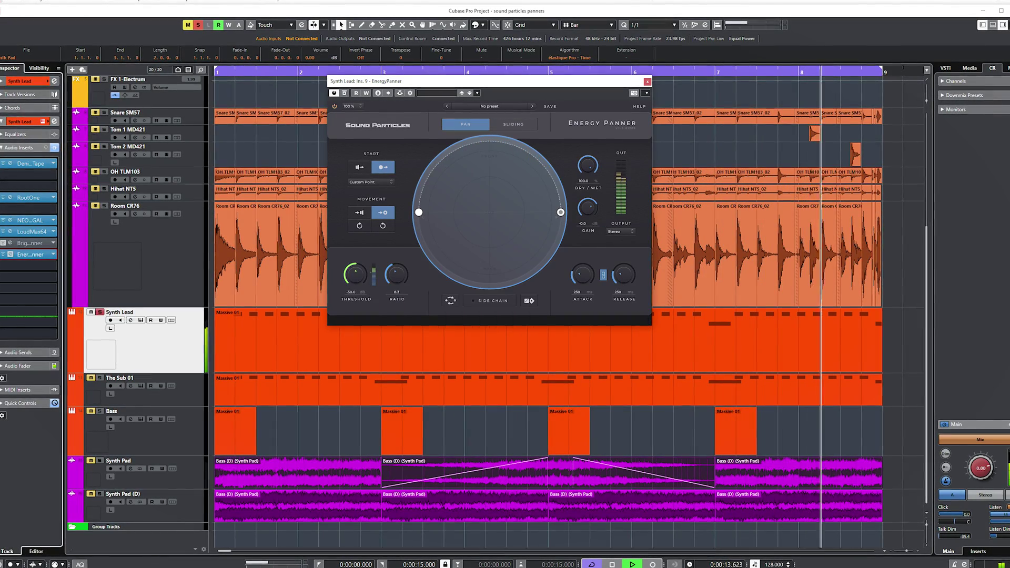
left_click_drag(510, 85, 464, 129)
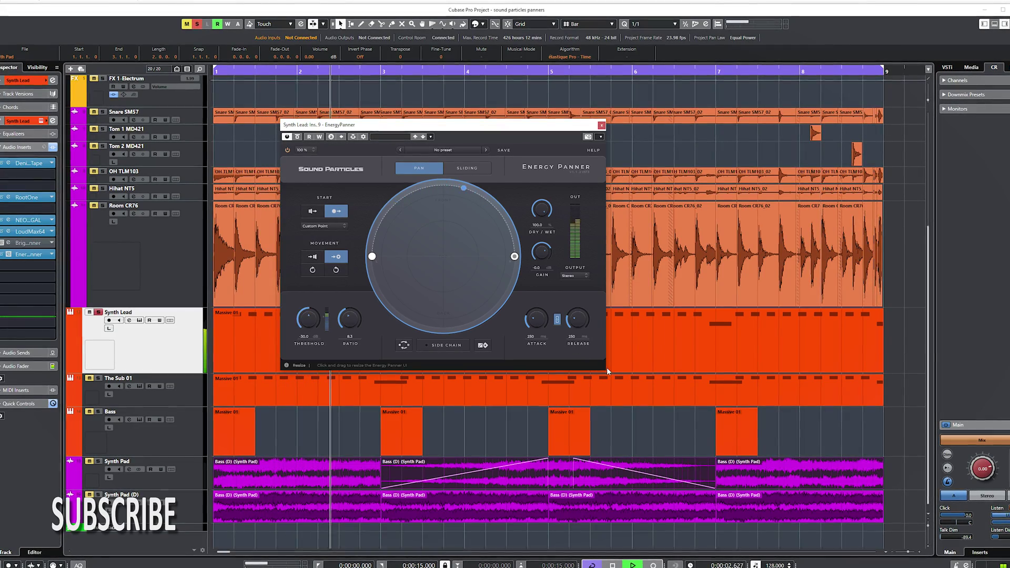
left_click_drag(604, 368, 890, 526)
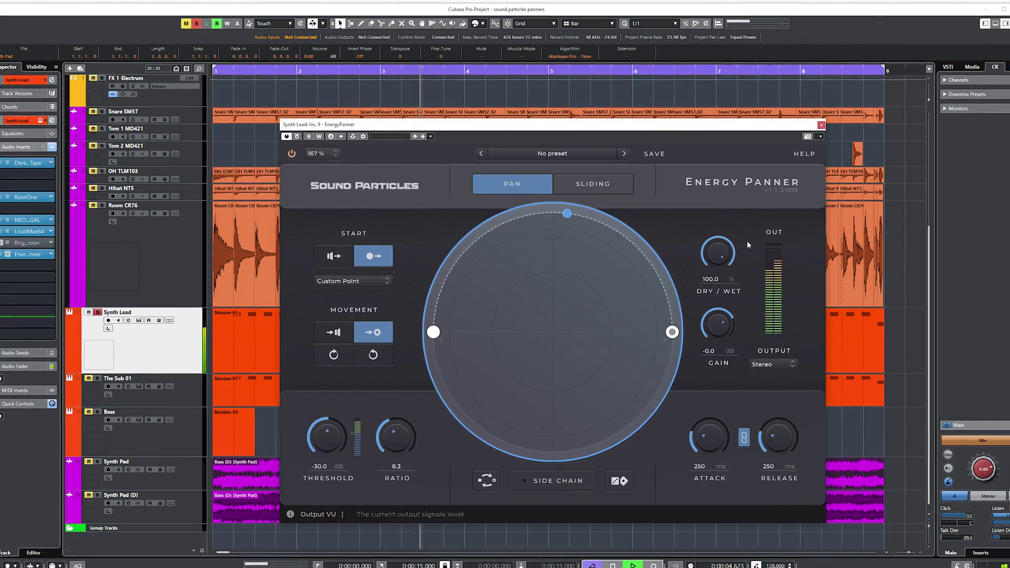
left_click_drag(637, 128, 573, 78)
Set the Synth Lead EnergyPanner's threshold to -20.7 dB and ratio to 20.0, with an unlinked 1 ms attack and 2 ms release
mouse_move(259, 387)
left_mouse_down()
mouse_move(259, 375)
mouse_move(259, 387)
left_mouse_up()
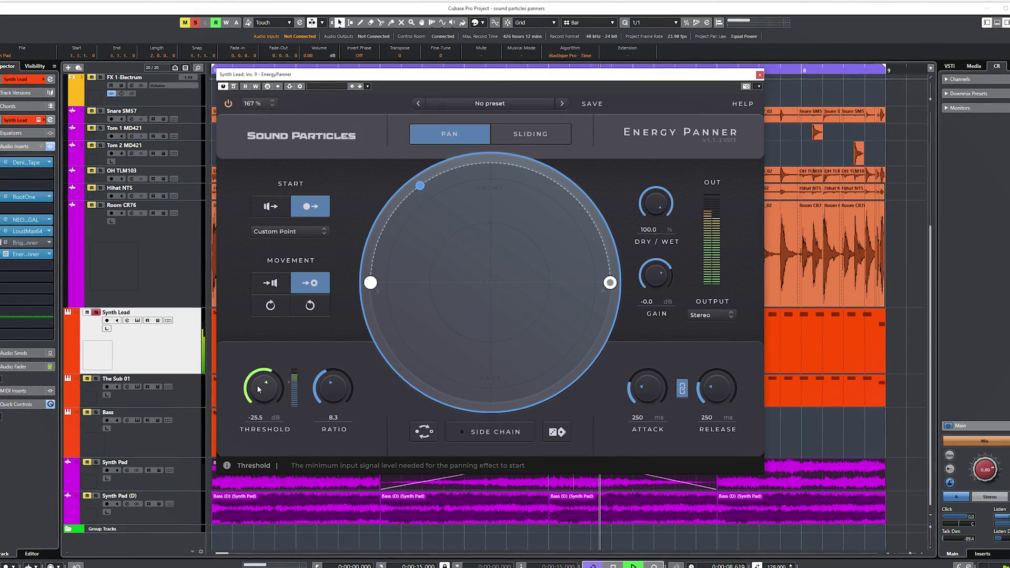
left_click_drag(333, 392, 280, 388)
left_click_drag(638, 403, 662, 413)
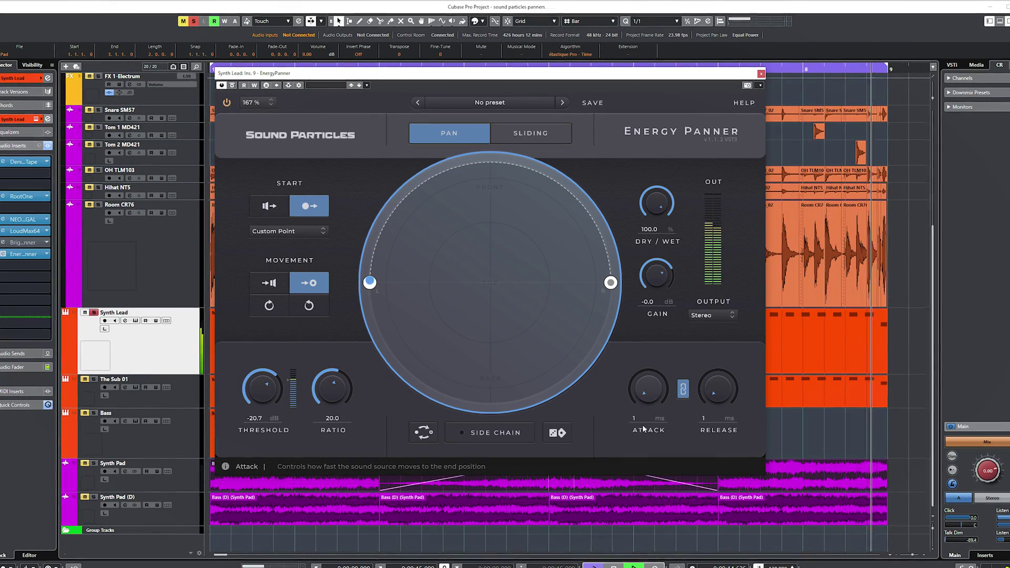
left_click(683, 389)
left_click_drag(715, 394, 715, 395)
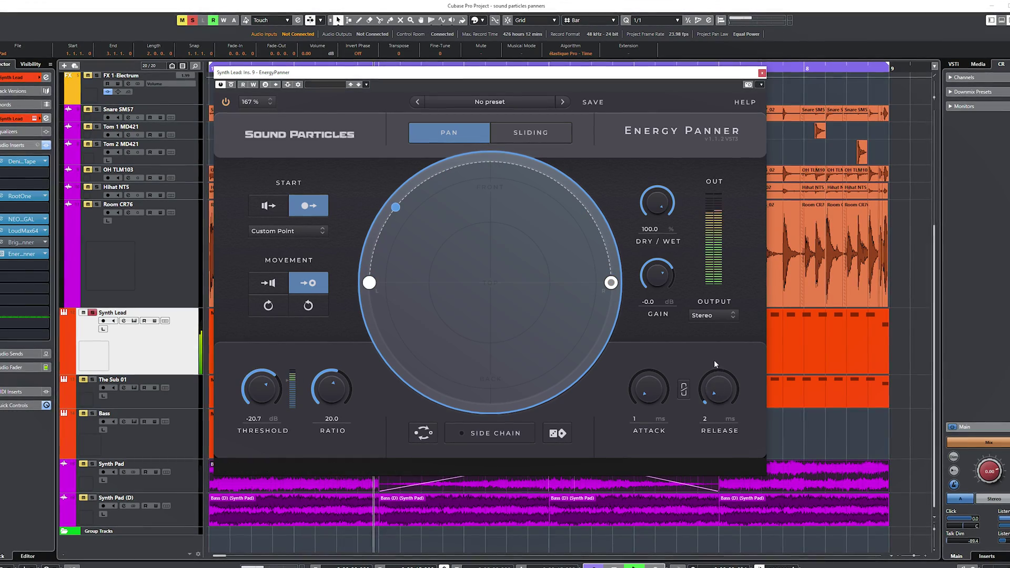
Try the Stereo (MS) output format on the Synth Lead EnergyPanner and return it to Stereo
left_click(715, 317)
left_click(716, 372)
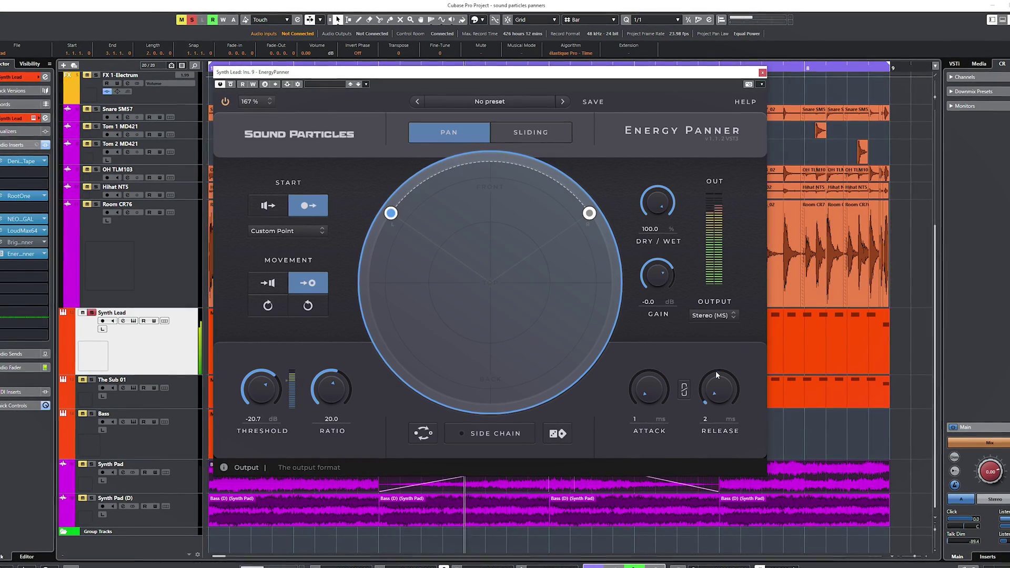
left_click(716, 317)
left_click(715, 339)
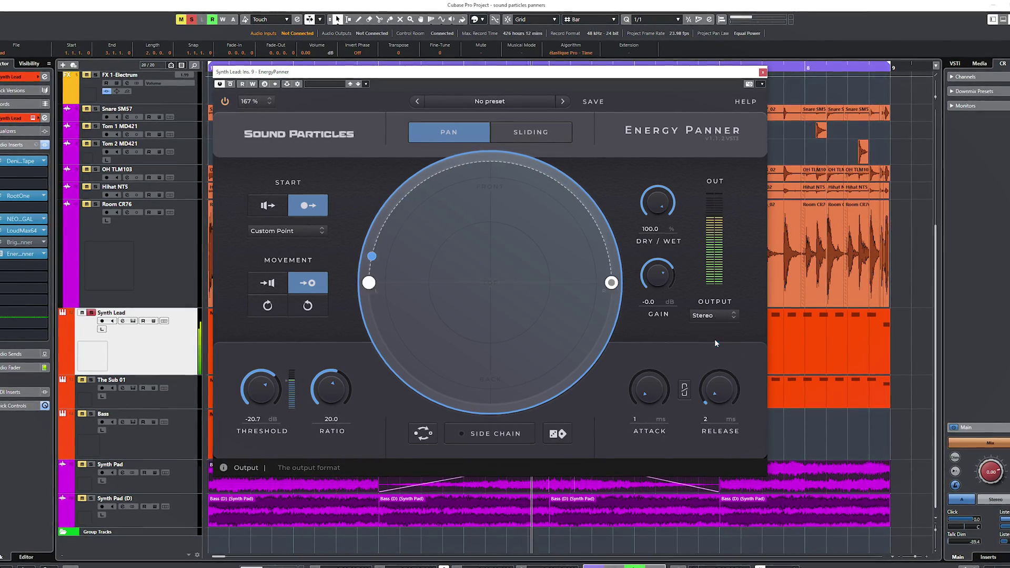
Switch the Synth Lead EnergyPanner to Sliding mode, move its start and end points inward, and adjust the attack and release
left_click(547, 138)
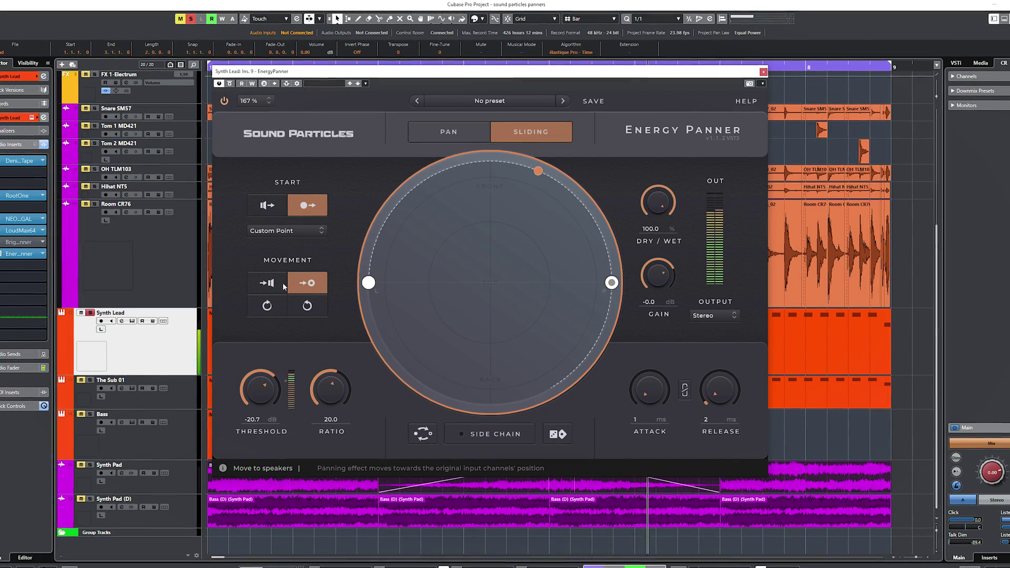
left_click_drag(367, 282, 428, 237)
left_click_drag(612, 282, 541, 278)
left_click_drag(645, 387, 646, 384)
left_click_drag(722, 393, 723, 391)
left_click_drag(541, 277, 546, 292)
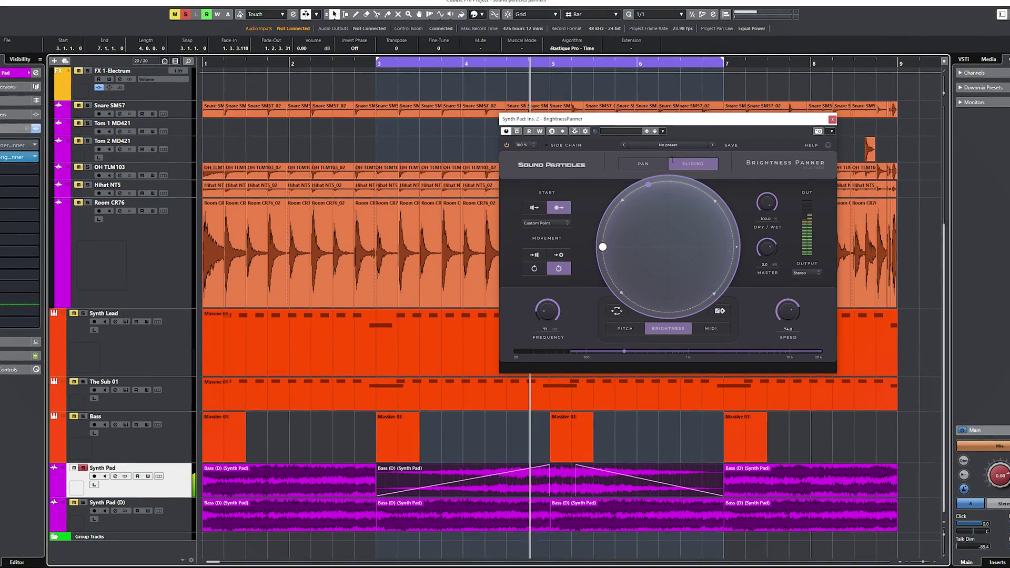
Set the Synth Pad BrightnessPanner to Pan mode with a 289 Hz low and 390 Hz high, moving between custom points inside the circle
left_click(647, 166)
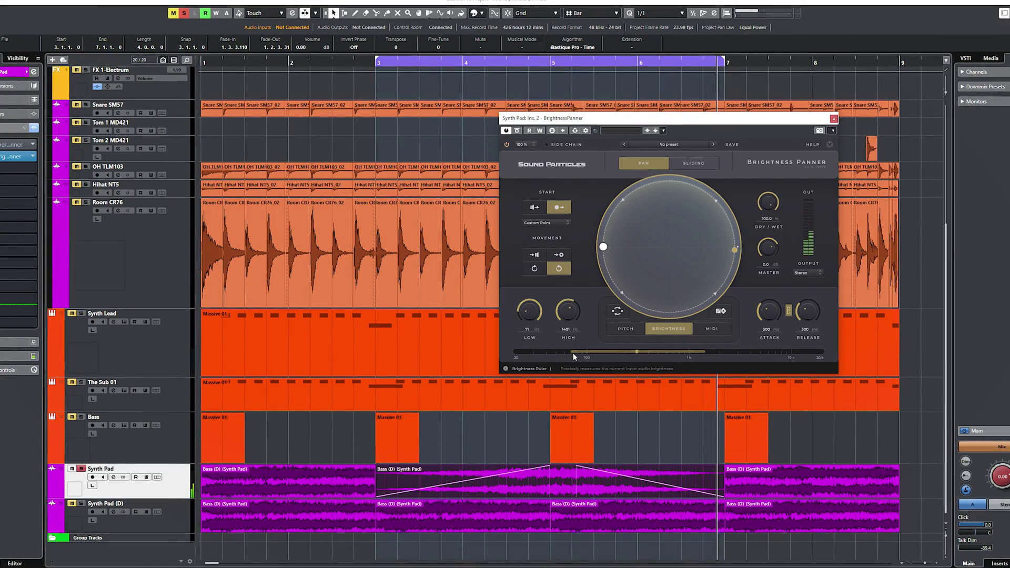
left_click_drag(530, 320, 533, 304)
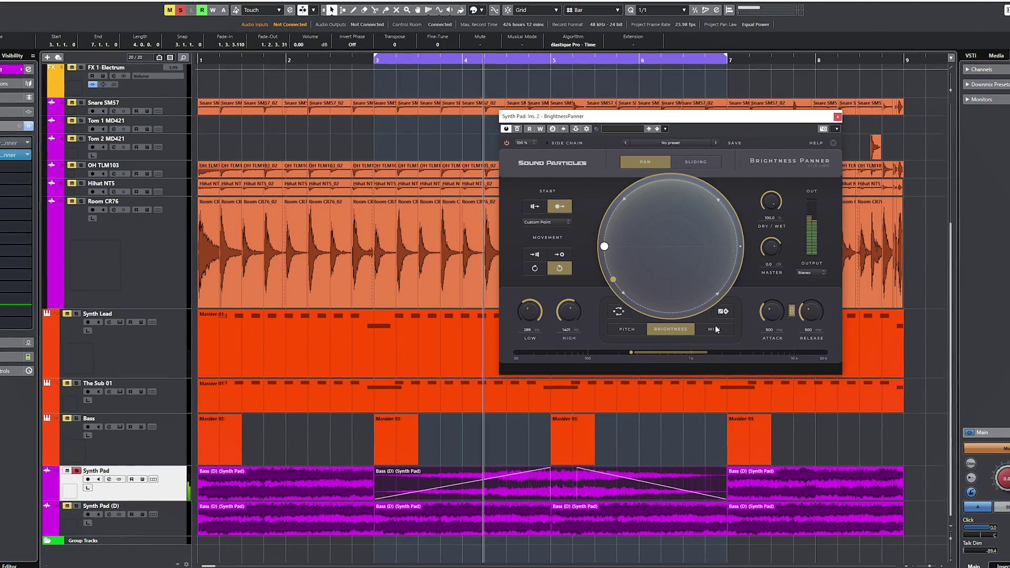
left_click_drag(571, 315, 566, 325)
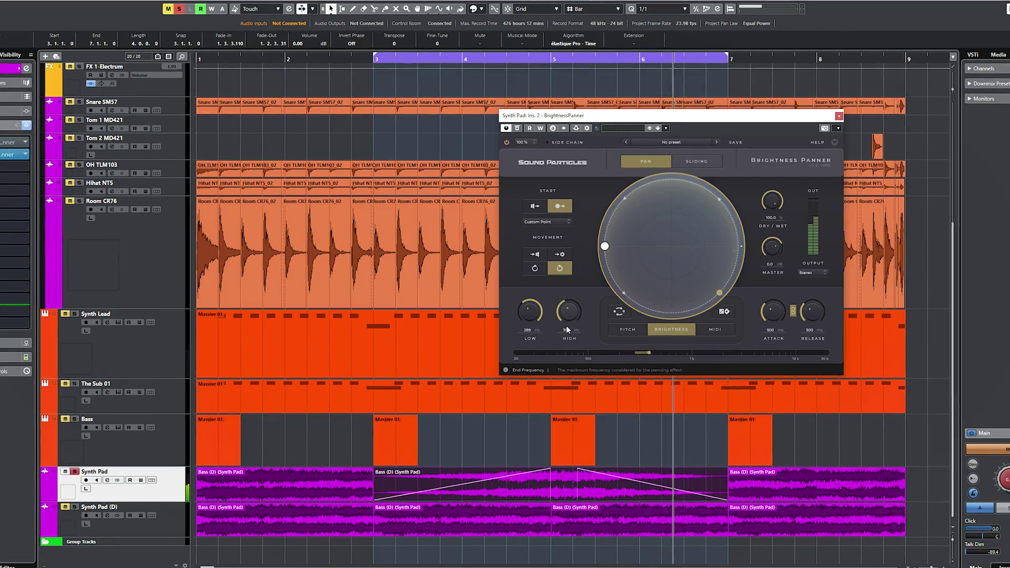
left_click(560, 256)
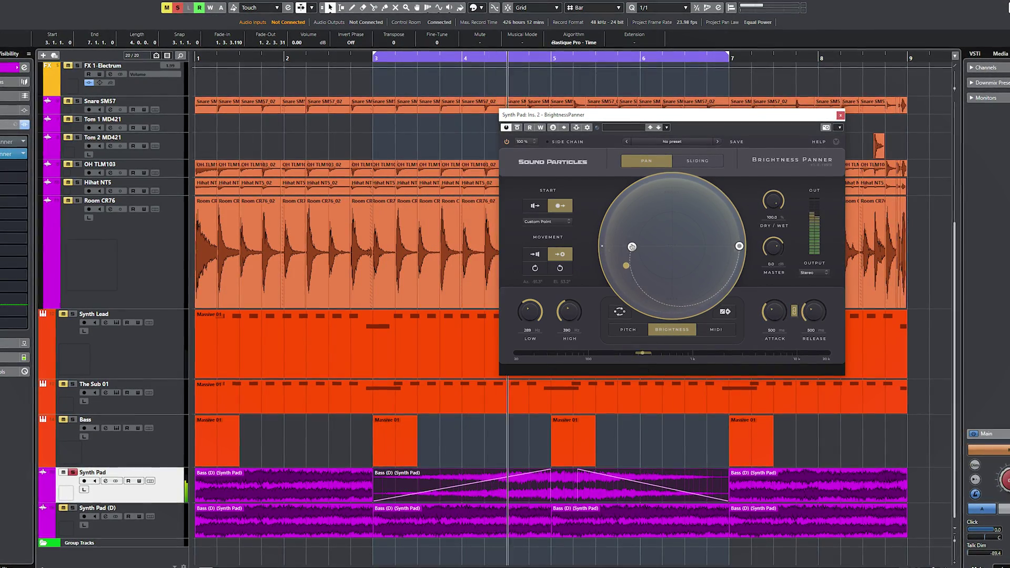
left_click_drag(739, 245, 720, 253)
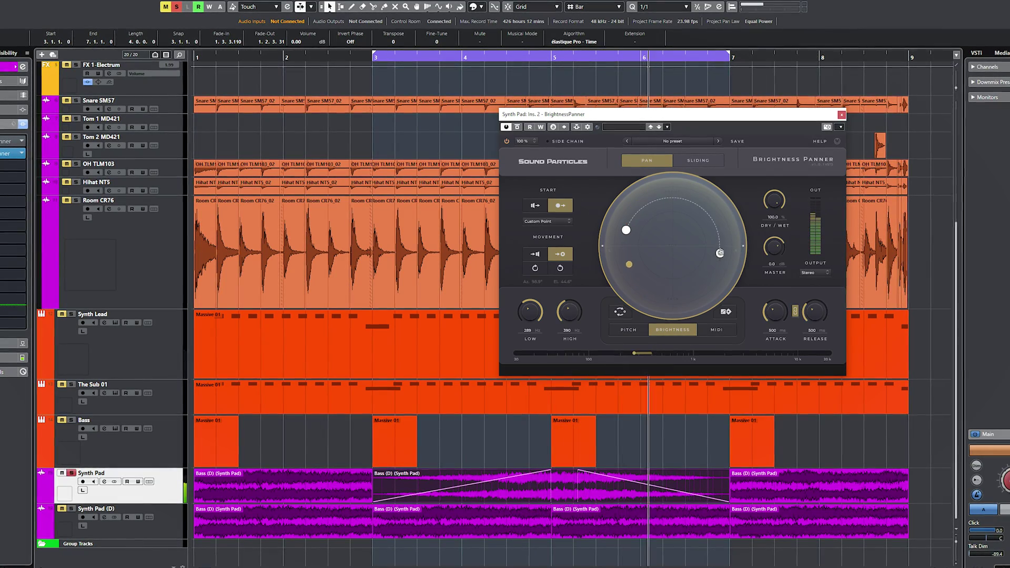
Switch the Synth Pad BrightnessPanner to Sliding mode at speed 100.0 and pull its start and end points further inward
left_click(705, 161)
left_click_drag(801, 315, 807, 273)
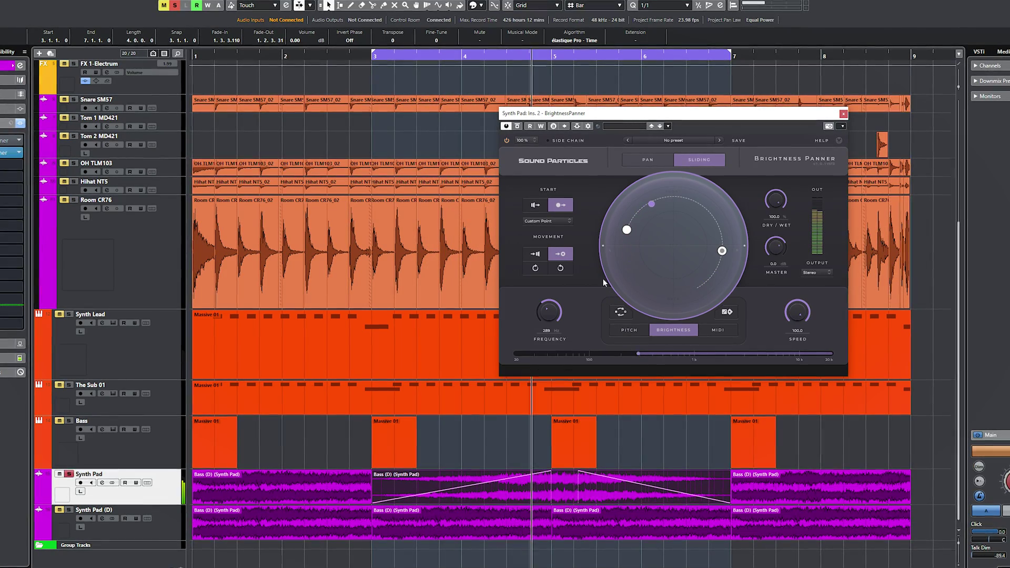
left_click_drag(627, 232, 649, 229)
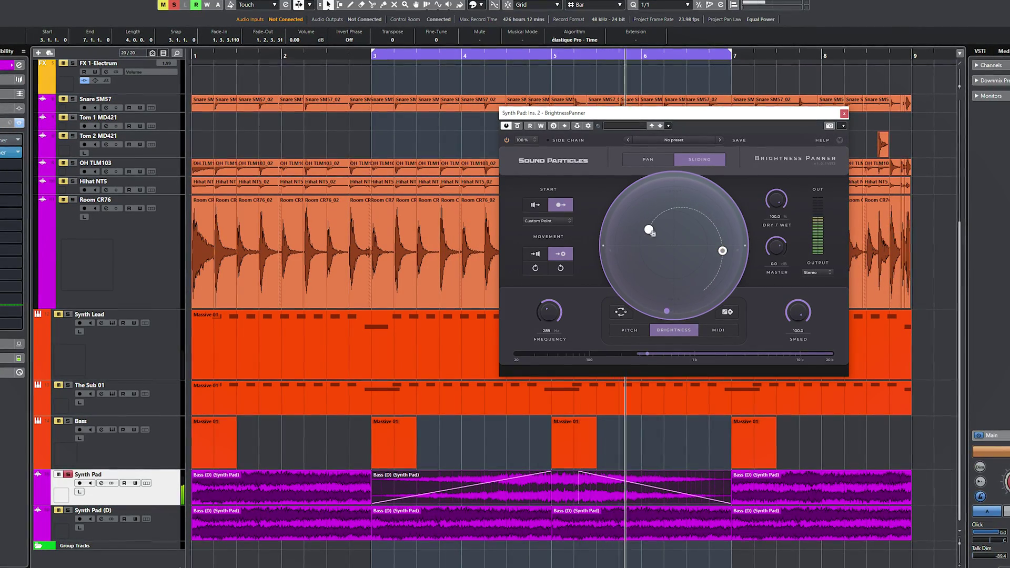
left_click_drag(728, 254, 713, 237)
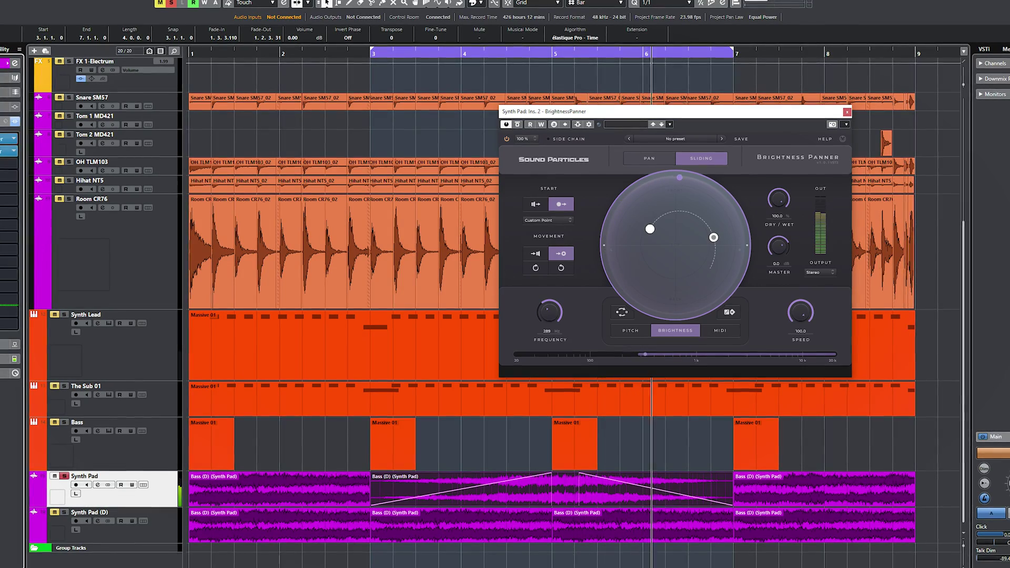
Replace the Synth Pad BrightnessPanner with the EnergyPanner, close the BrightnessPanner window, and enlarge the EnergyPanner to 157 %
left_click(3, 139)
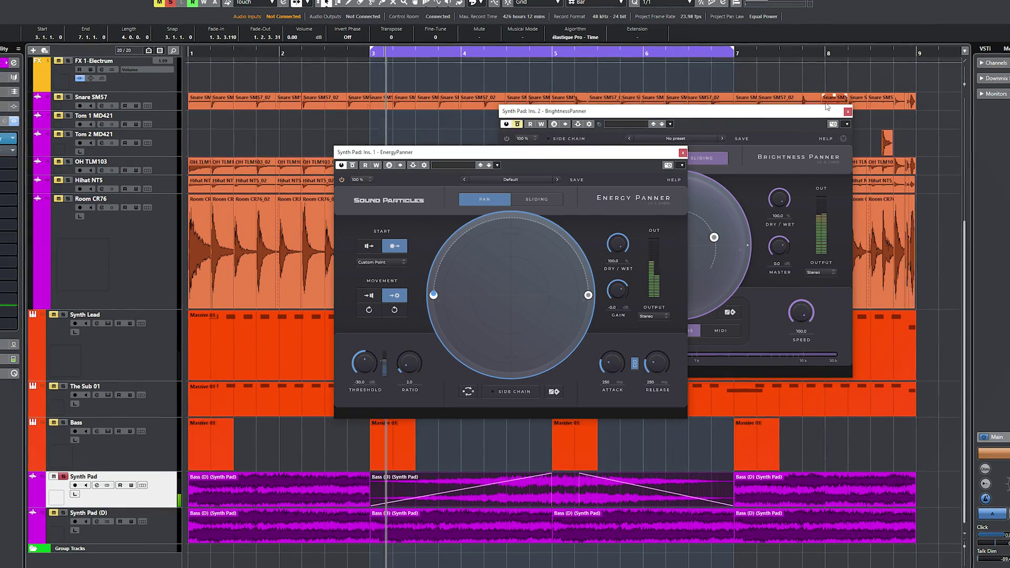
left_click(849, 112)
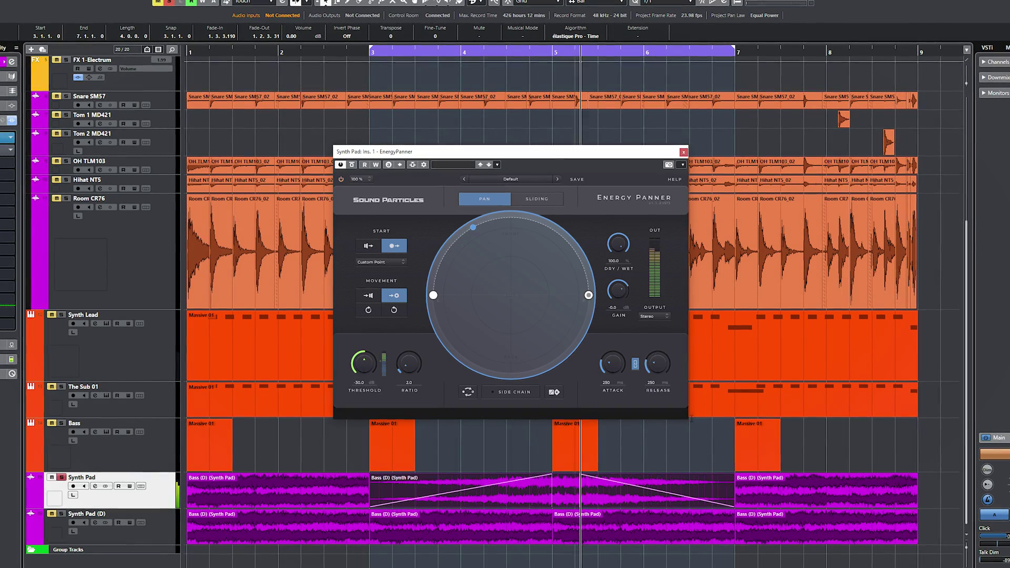
left_click_drag(686, 418, 973, 523)
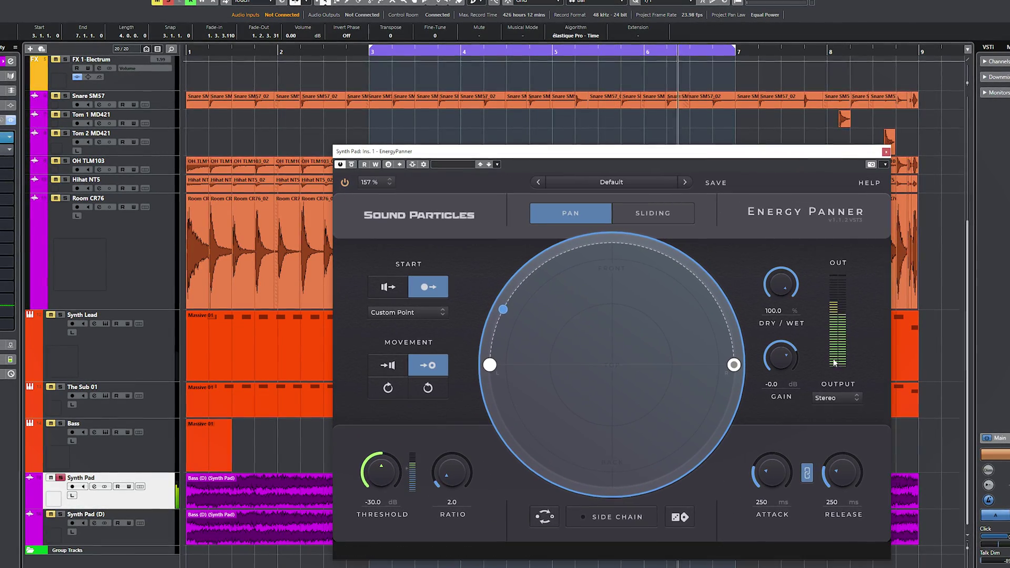
left_click_drag(628, 152, 573, 93)
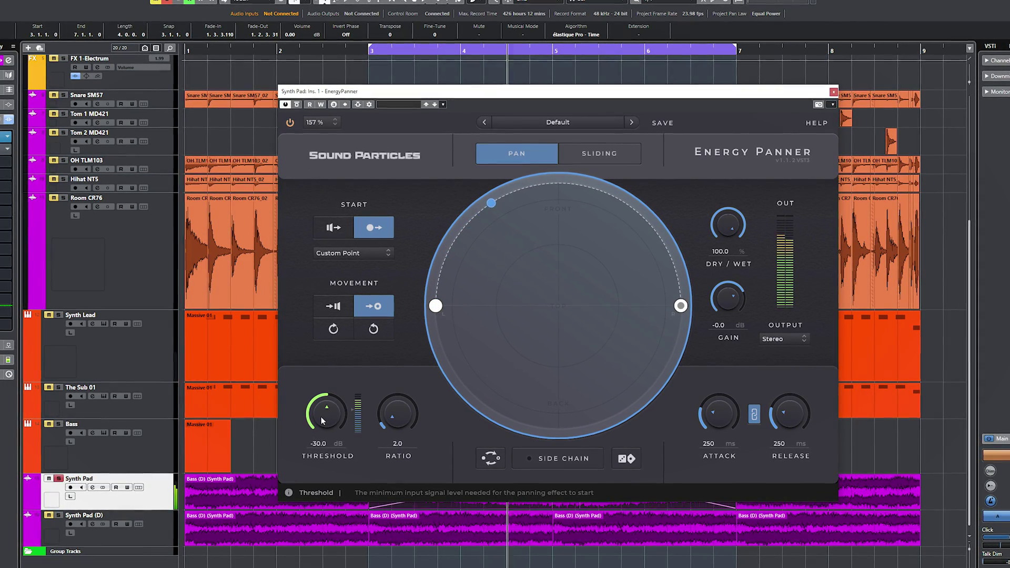
Set the Synth Pad EnergyPanner's threshold to -18.0 dB and its ratio to 51.5
left_click_drag(323, 409, 323, 403)
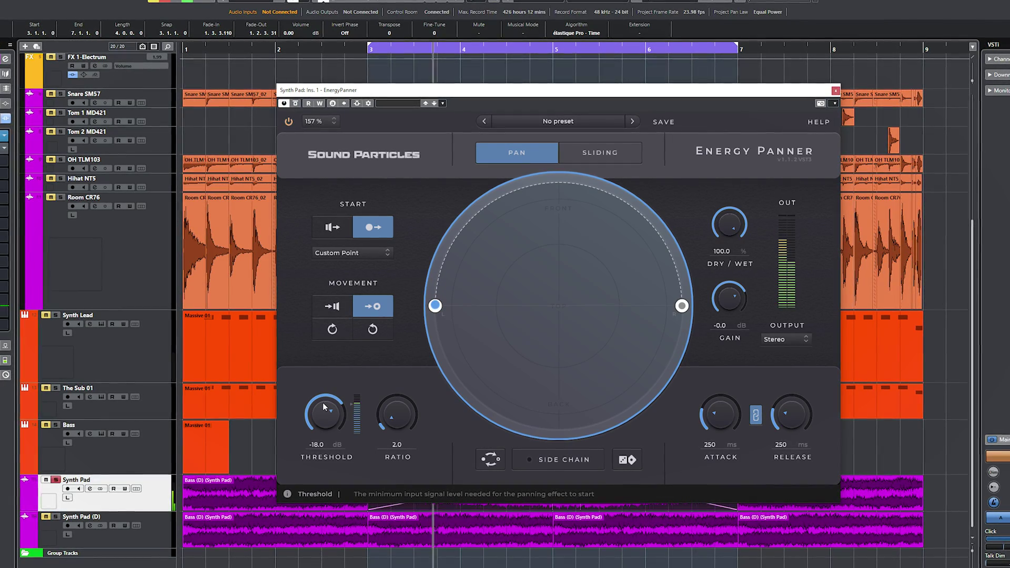
left_click_drag(387, 425, 401, 372)
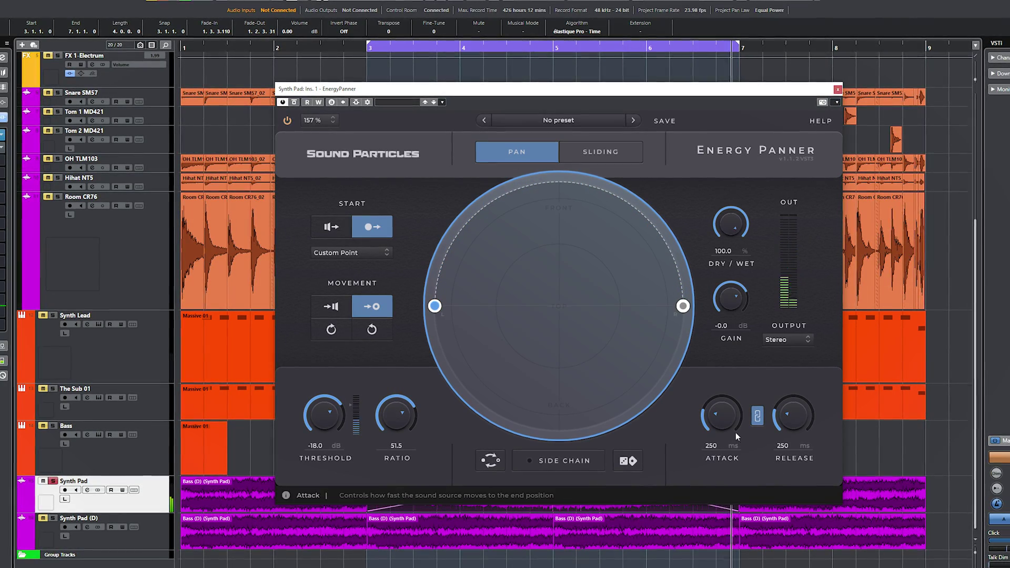
Give the Synth Pad EnergyPanner counter-clockwise Sliding movement starting from the speakers, with Stereo (MS) output
left_click(382, 334)
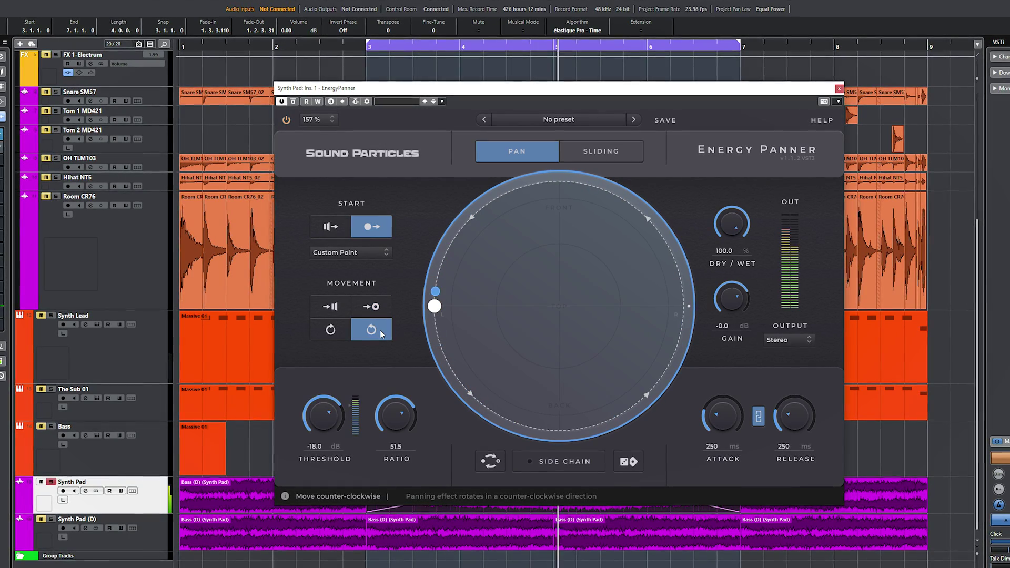
left_click(601, 152)
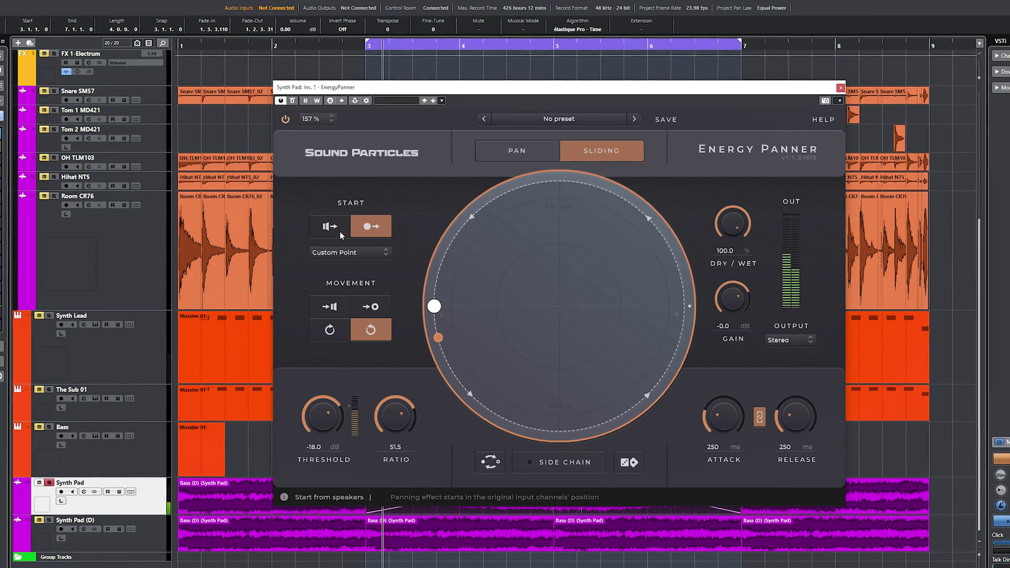
left_click(325, 231)
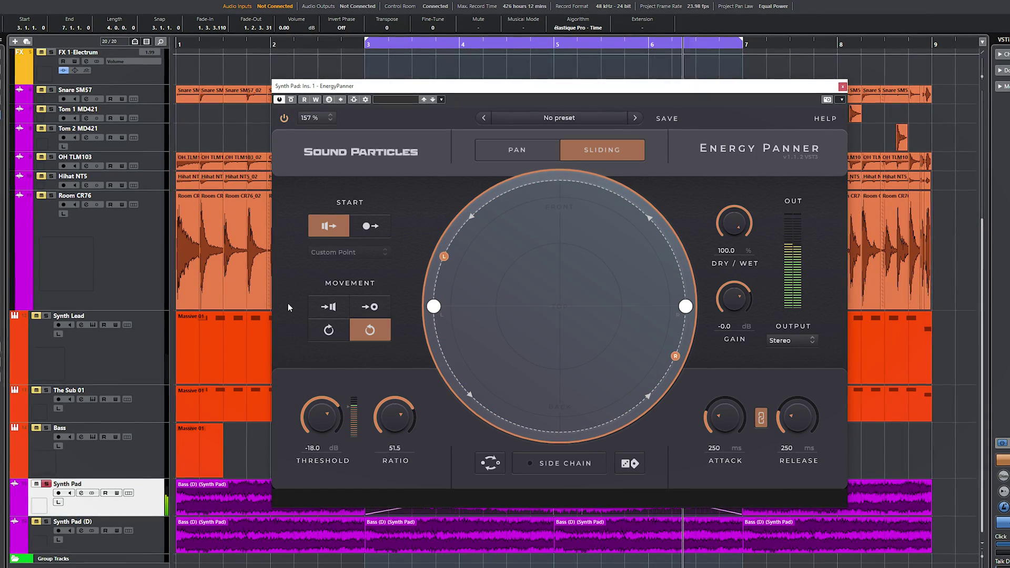
left_click(784, 341)
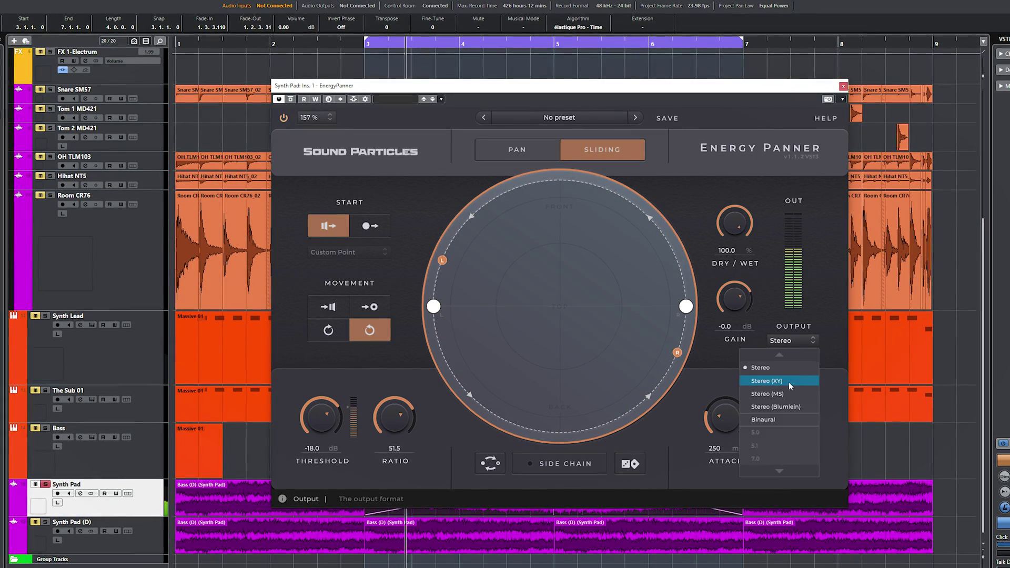
left_click(777, 392)
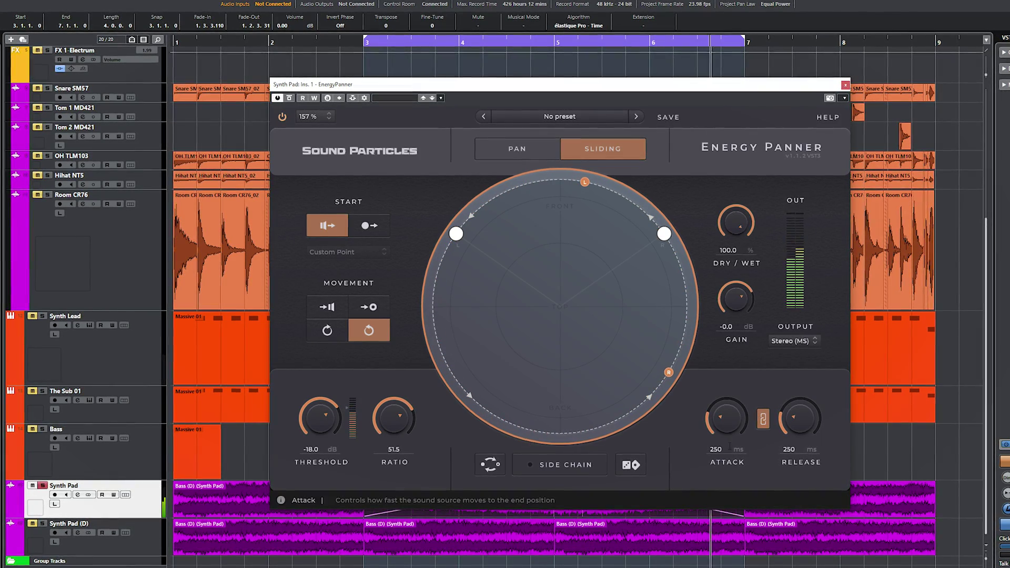
Set the Synth Pad EnergyPanner's attack to 126 ms, unlink it from the release, and set the release to 5 ms
scroll(794, 433, "up", 5)
left_click(764, 421)
scroll(792, 431, "down", 10)
scroll(793, 432, "up", 2)
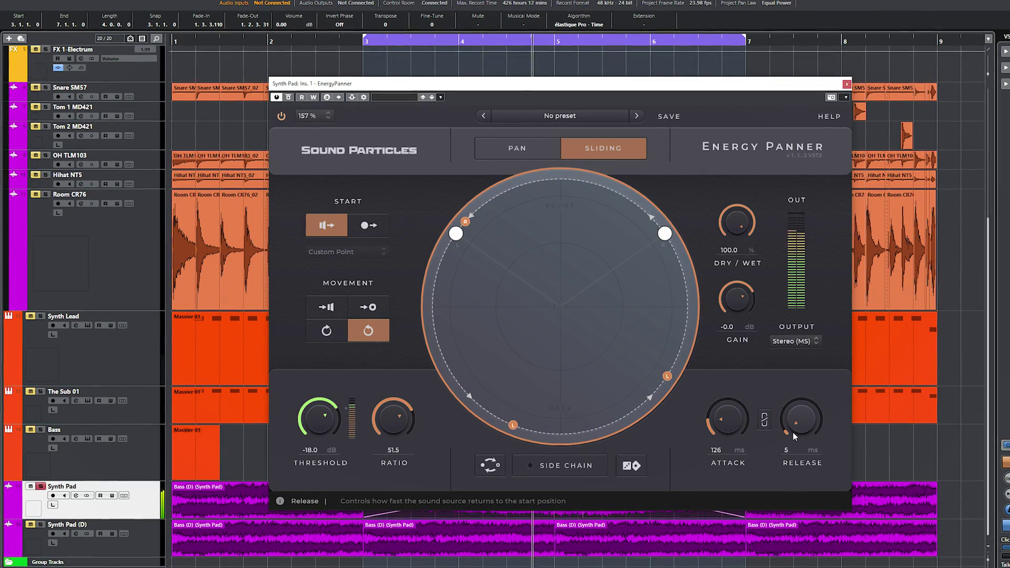